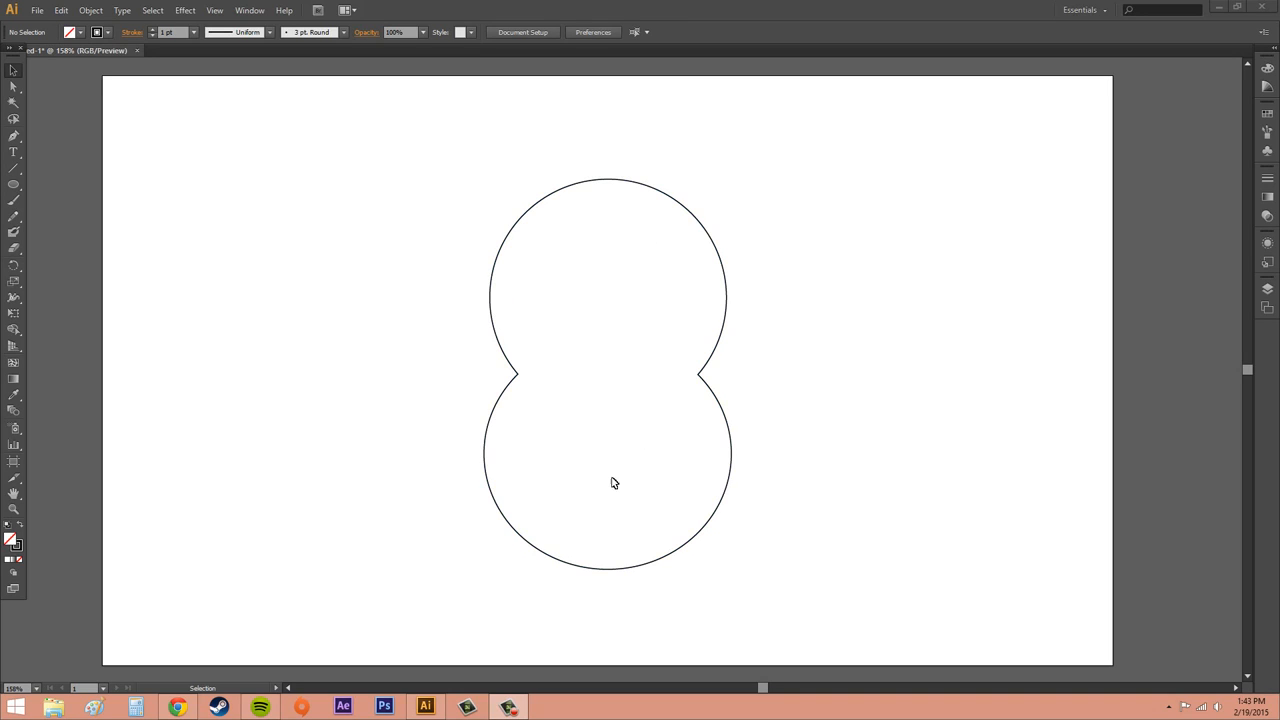
Delete the existing figure-eight shape from the artboard
left_click(729, 430)
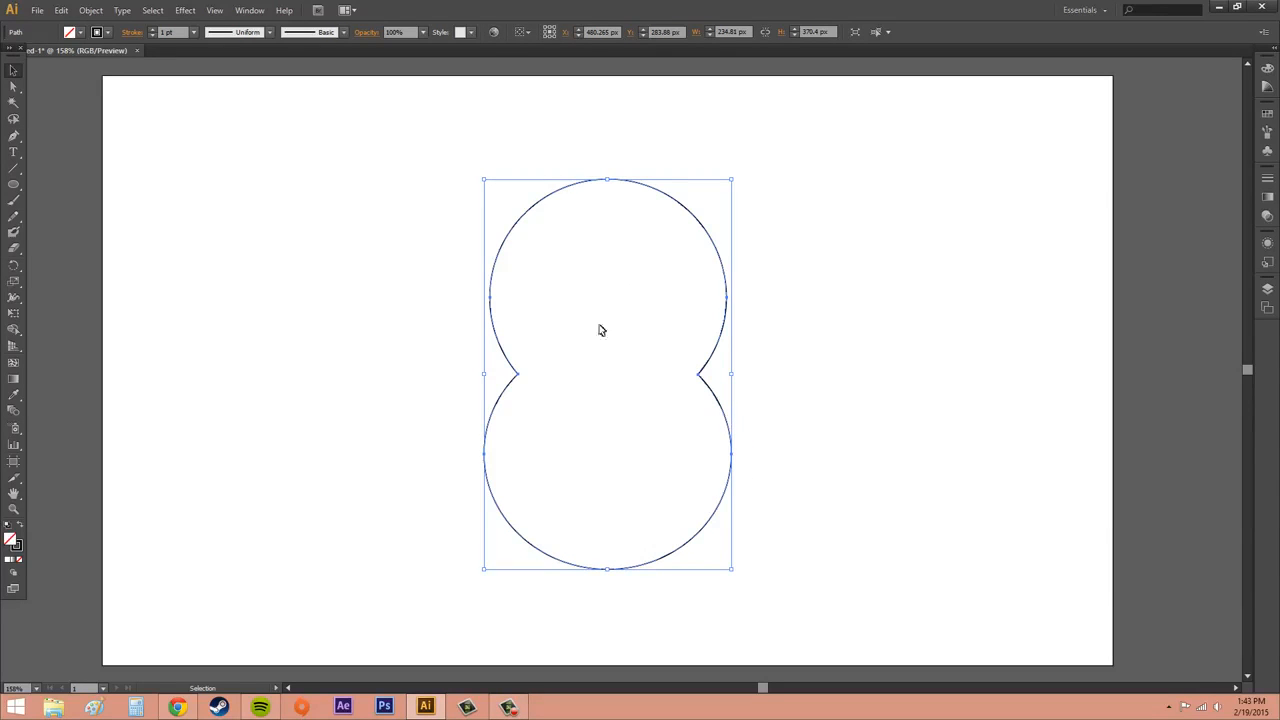
left_click(952, 422)
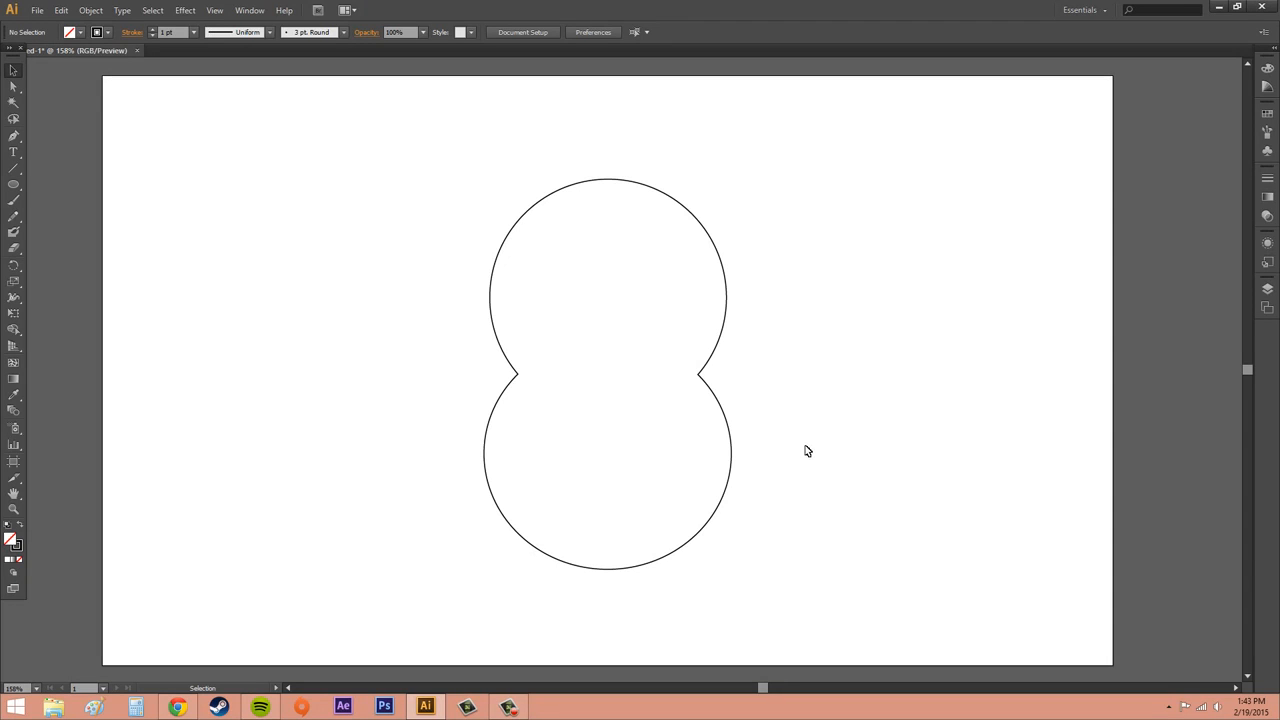
left_click(729, 424)
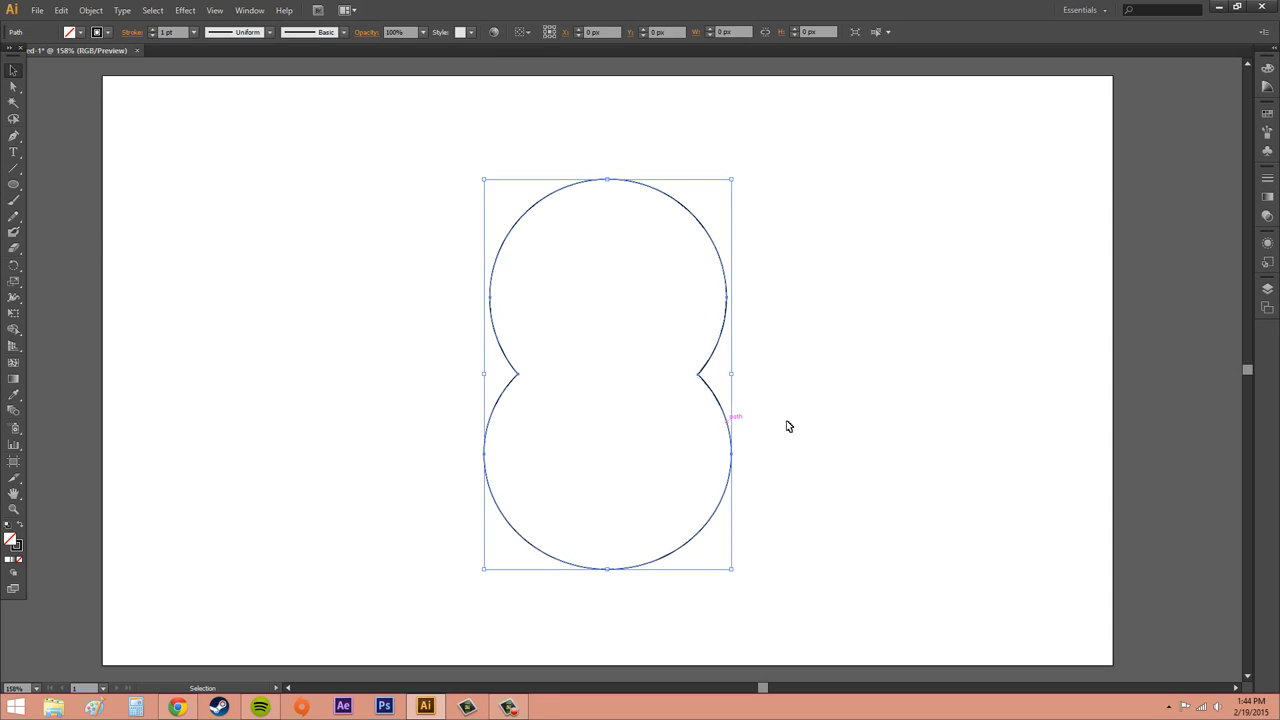
key("Delete")
Draw two circles with the Ellipse tool, about 187 px and 191 px wide, one below the other
left_click(13, 184)
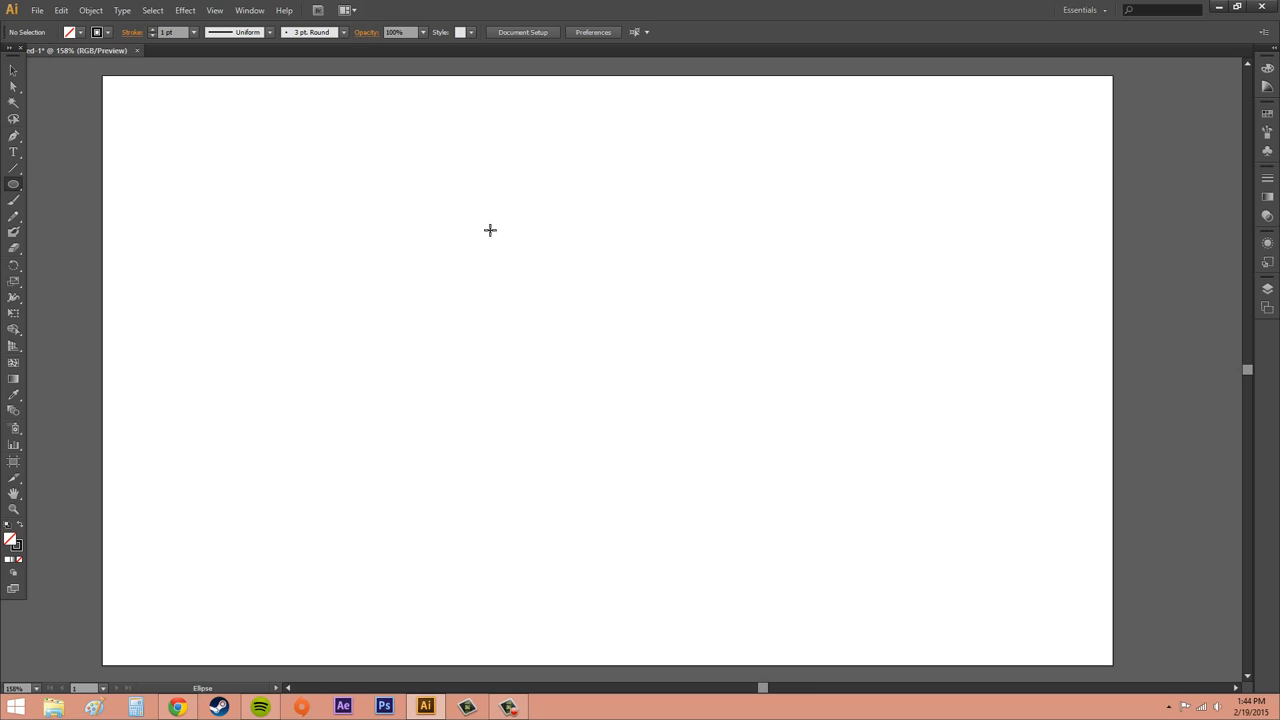
left_click_drag(478, 212, 676, 410)
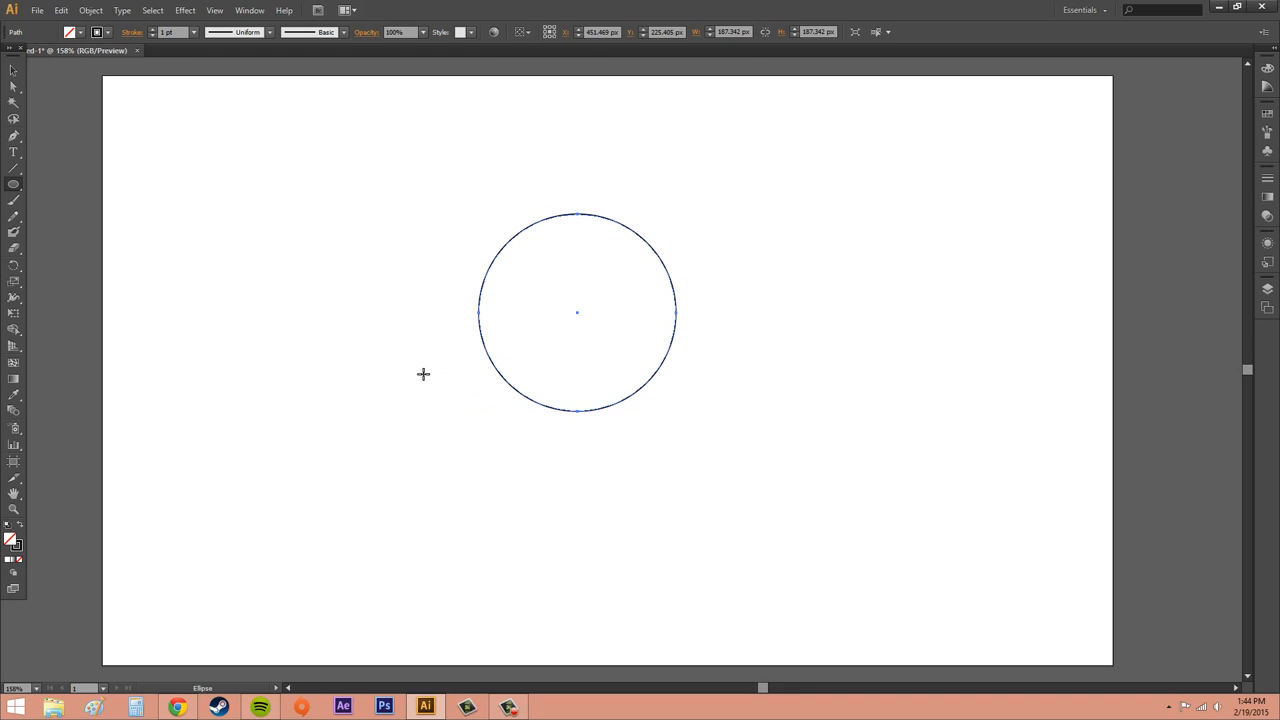
left_click_drag(486, 421, 683, 593)
Move the lower circle up so it overlaps the bottom of the upper circle
left_click(14, 71)
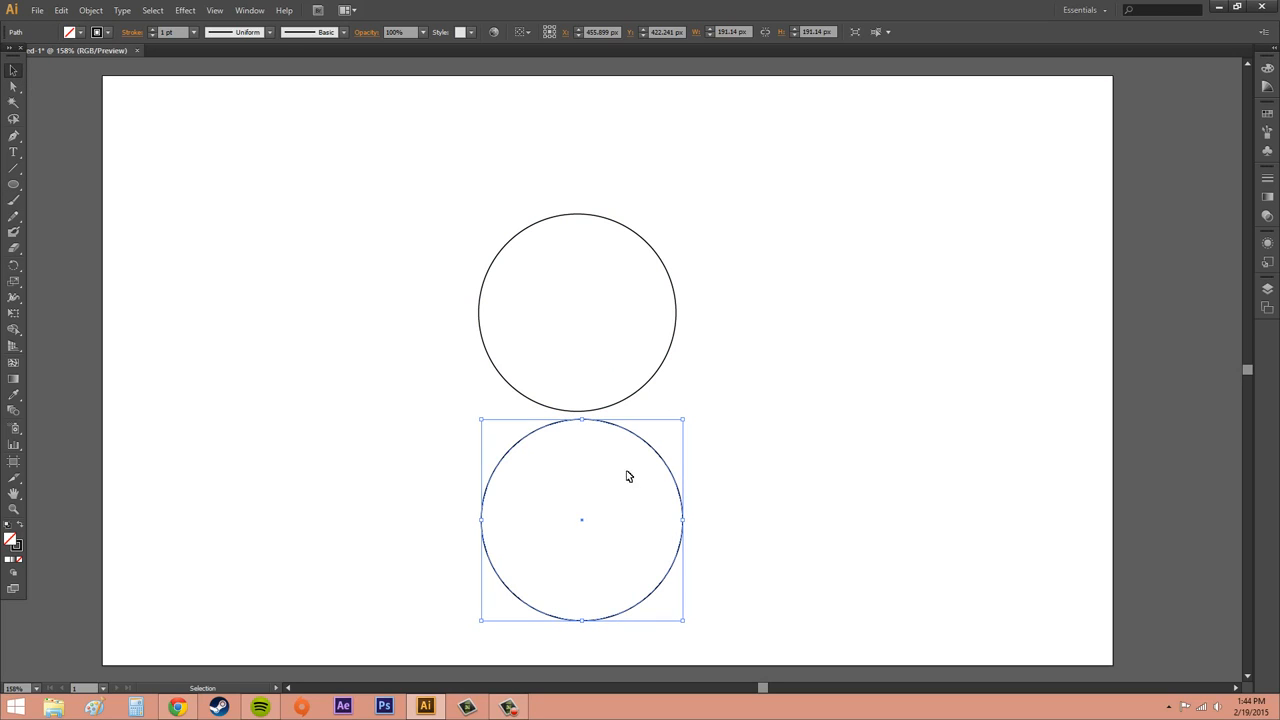
left_click(650, 462)
left_click(656, 446)
left_click_drag(634, 440, 638, 385)
left_click(766, 434)
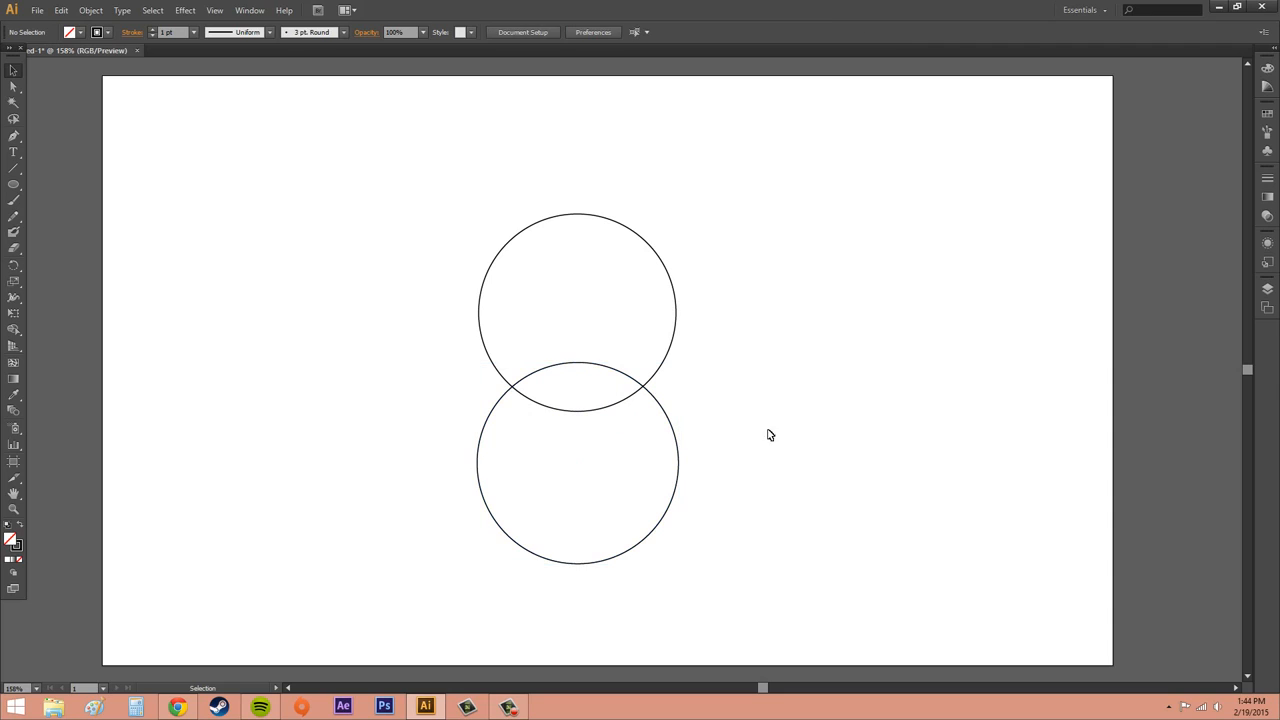
Select both circles, merge them with the Shape Builder tool, and undo the merge
left_click(669, 419)
left_click(631, 381)
left_click_drag(356, 167, 804, 614)
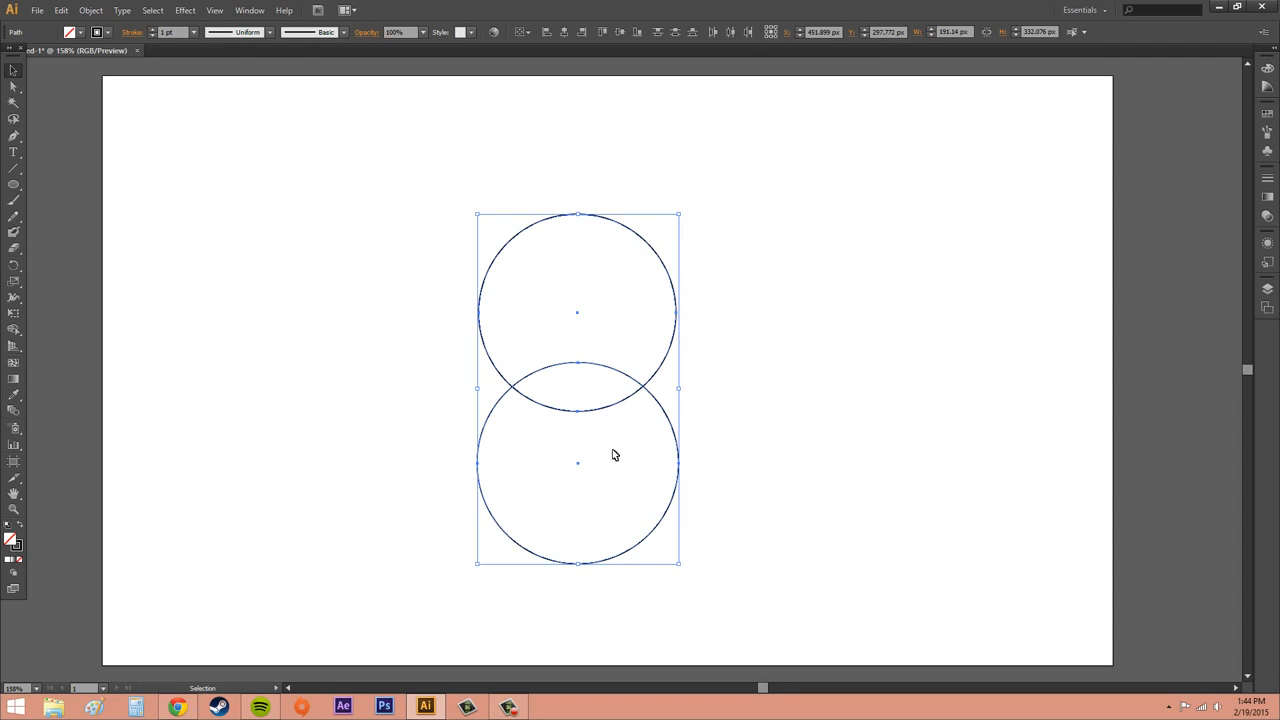
left_click(13, 332)
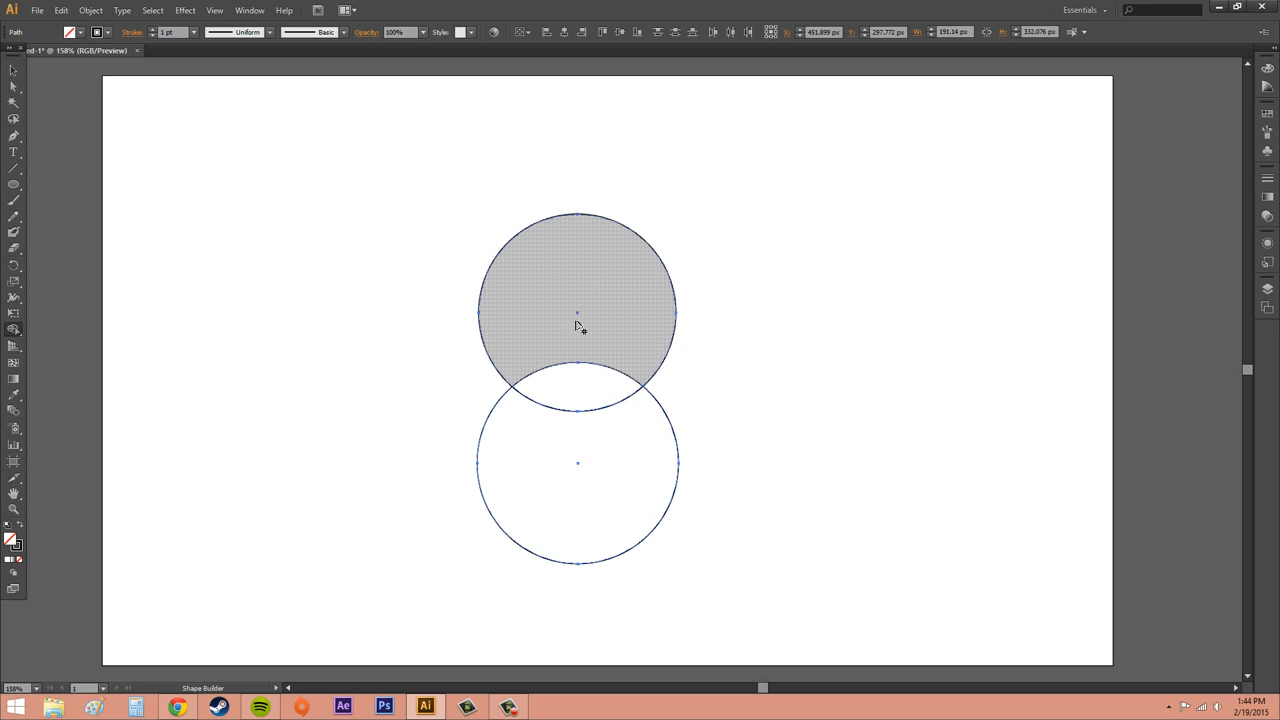
left_click_drag(577, 325, 580, 494)
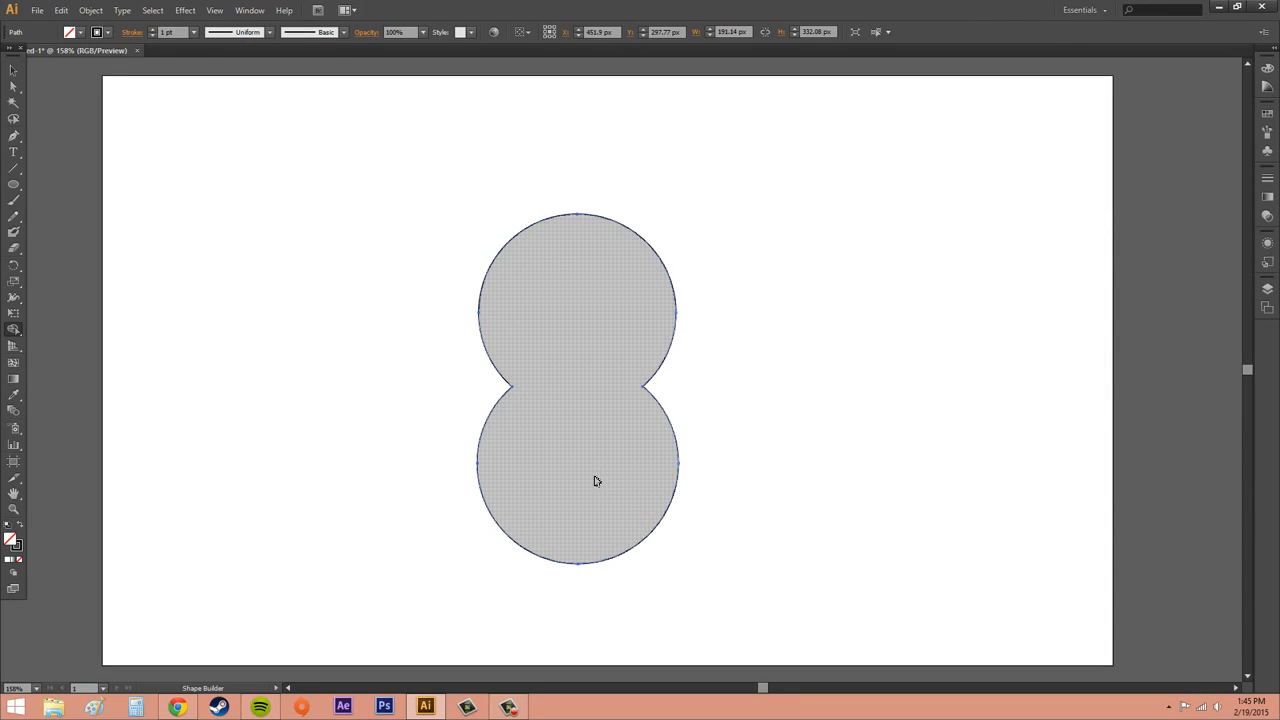
key("ctrl+z")
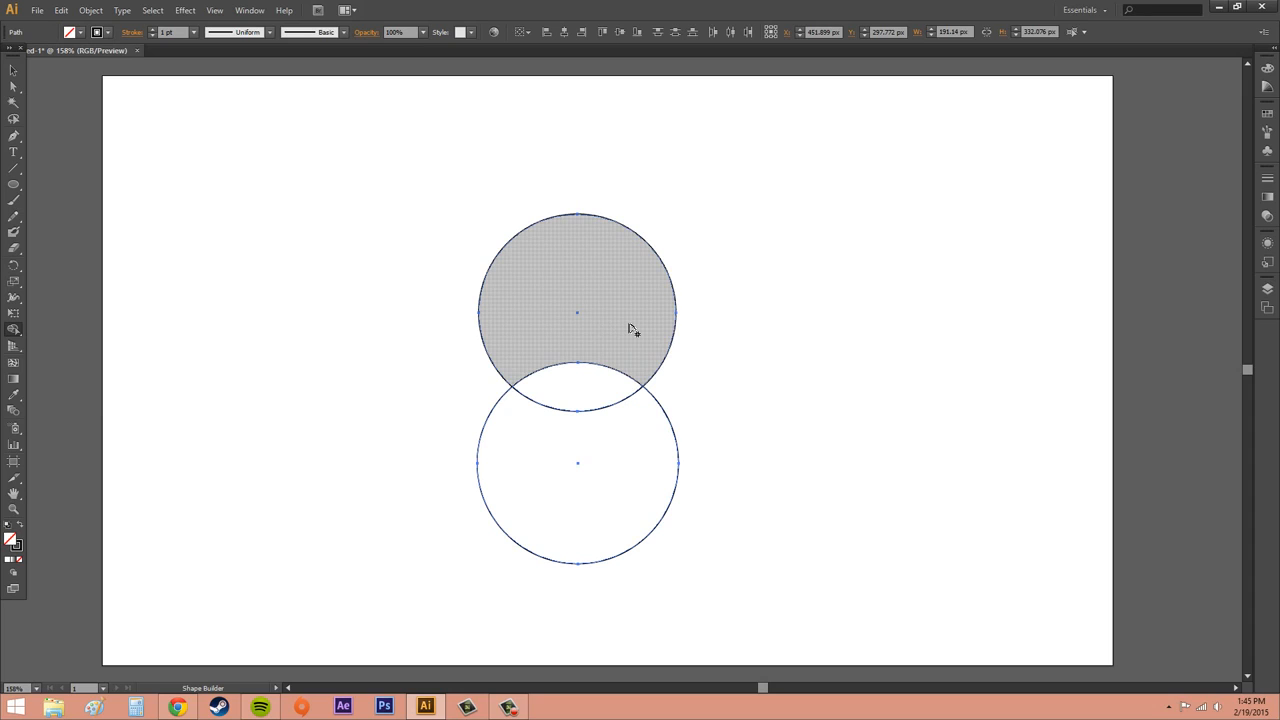
Split the upper circle with the Shape Builder tool and drag its outer piece away from the lower circle
left_click(632, 330)
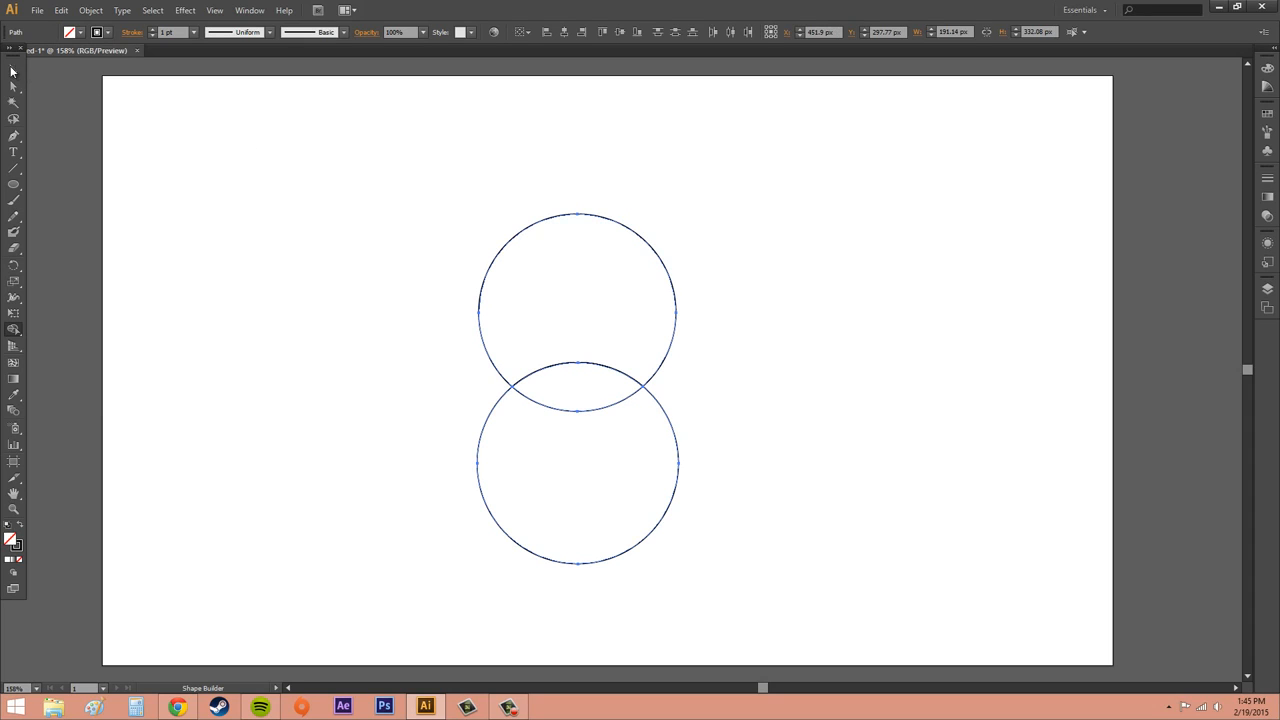
left_click(12, 70)
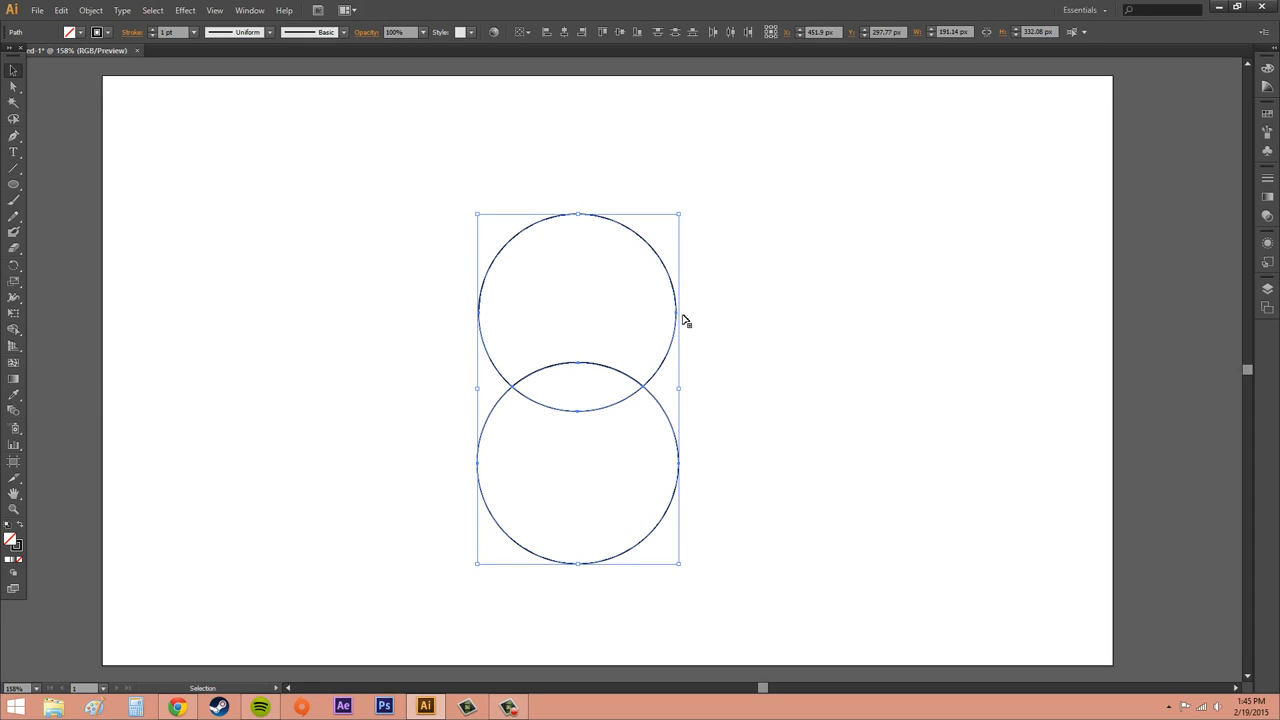
left_click(897, 321)
left_click(613, 222)
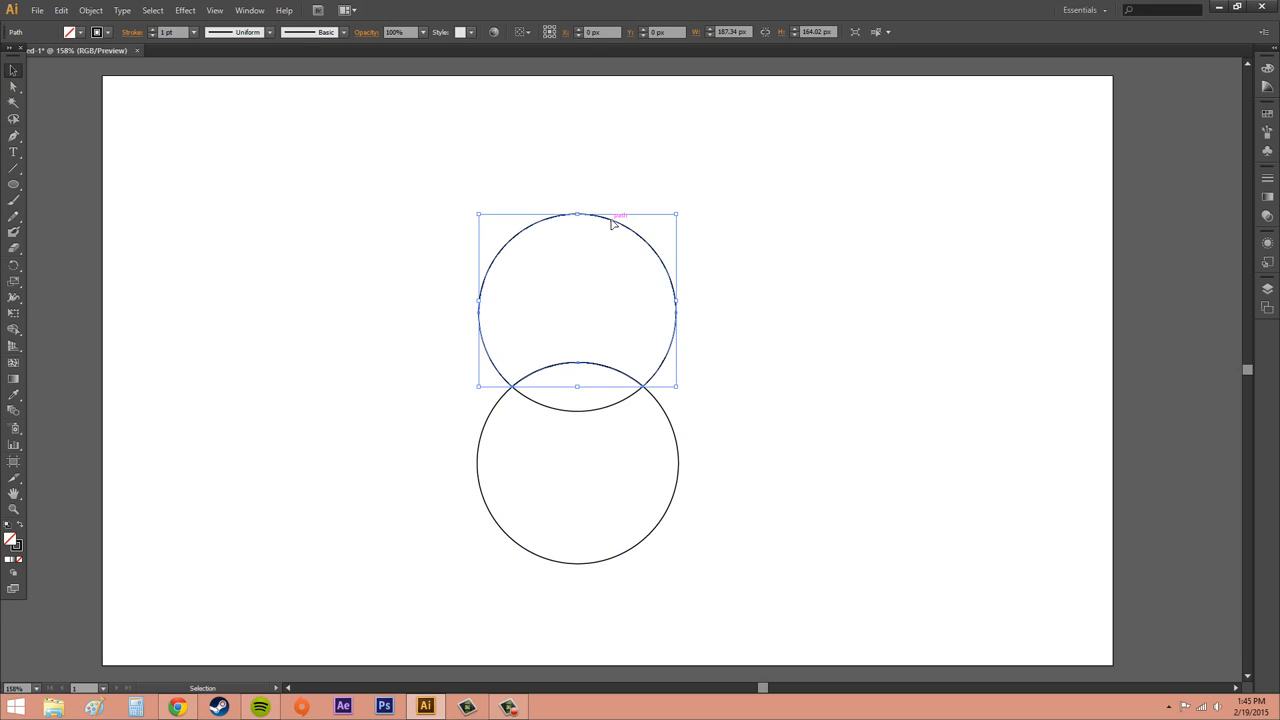
left_click_drag(613, 222, 883, 183)
left_click(733, 403)
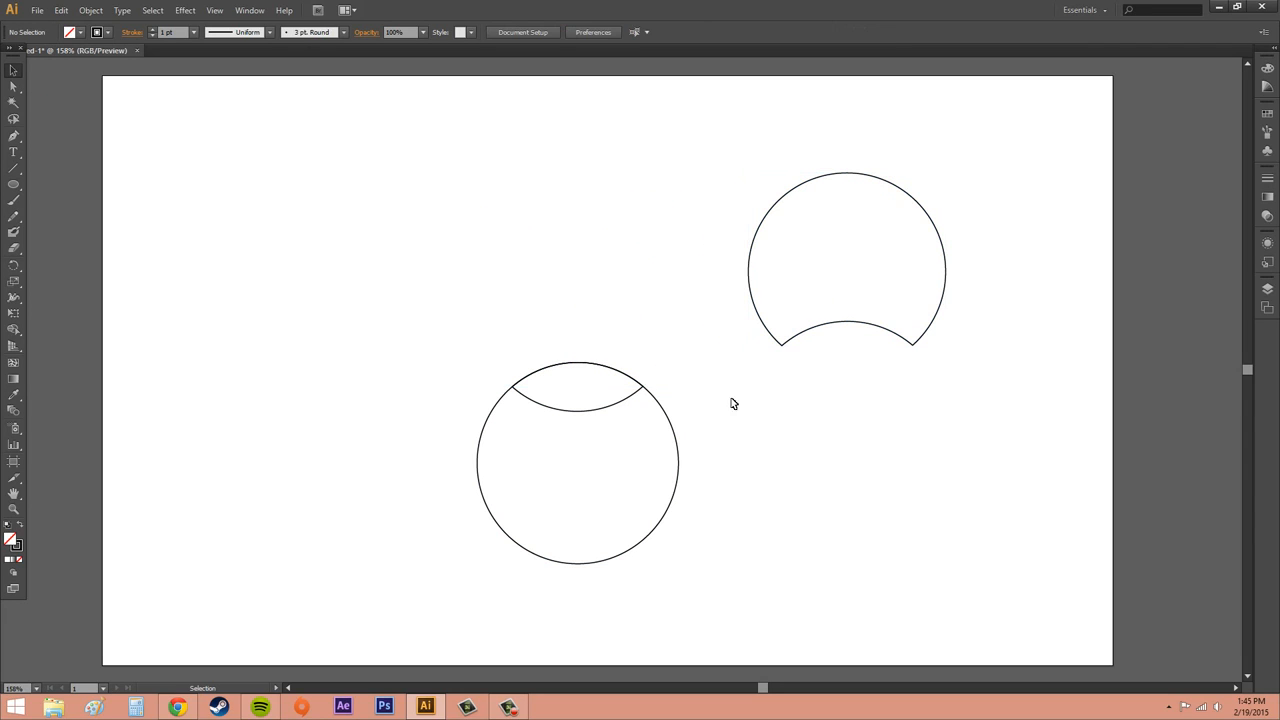
Drag the lens-shaped overlap piece aside, then undo the moves
left_click(591, 411)
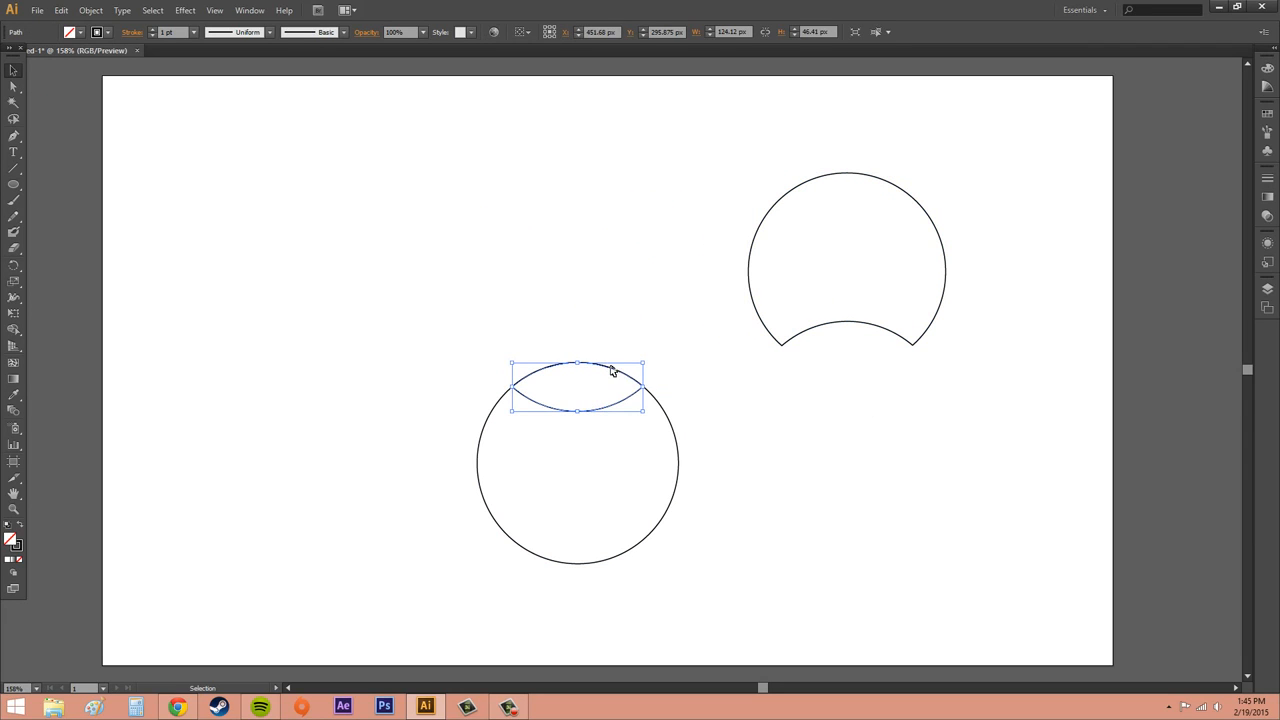
left_click_drag(613, 372, 506, 203)
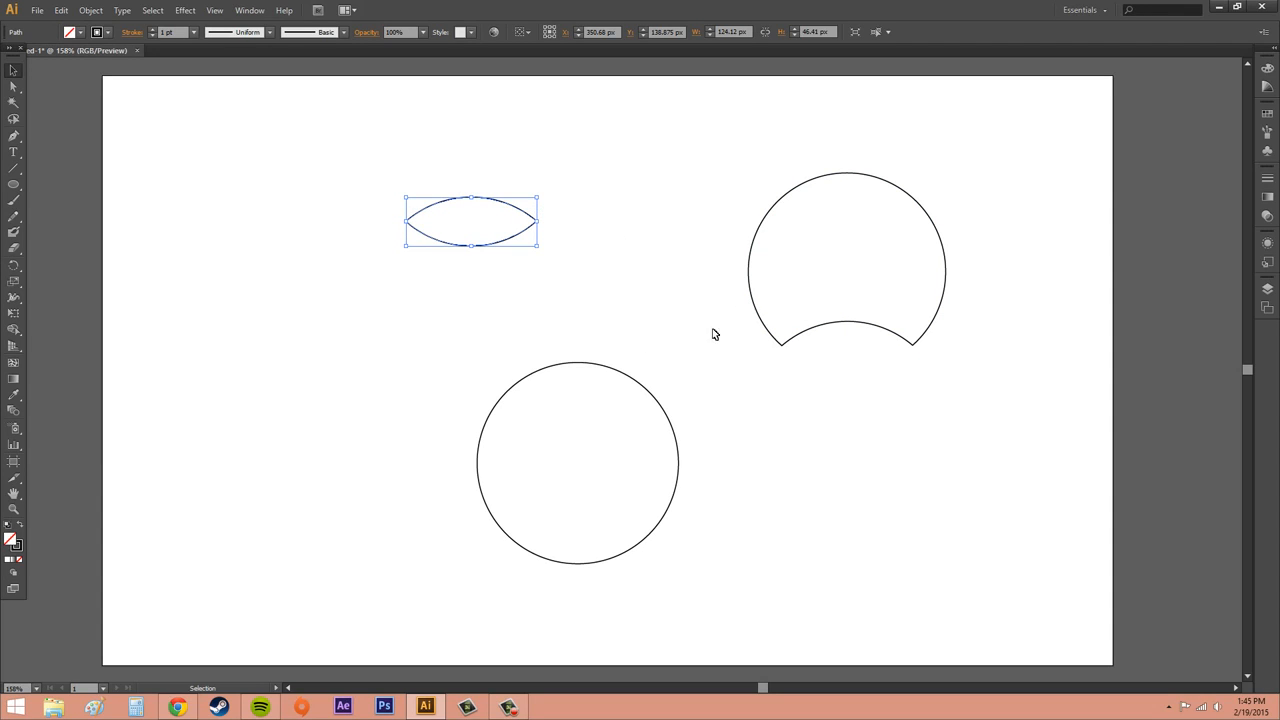
key("a")
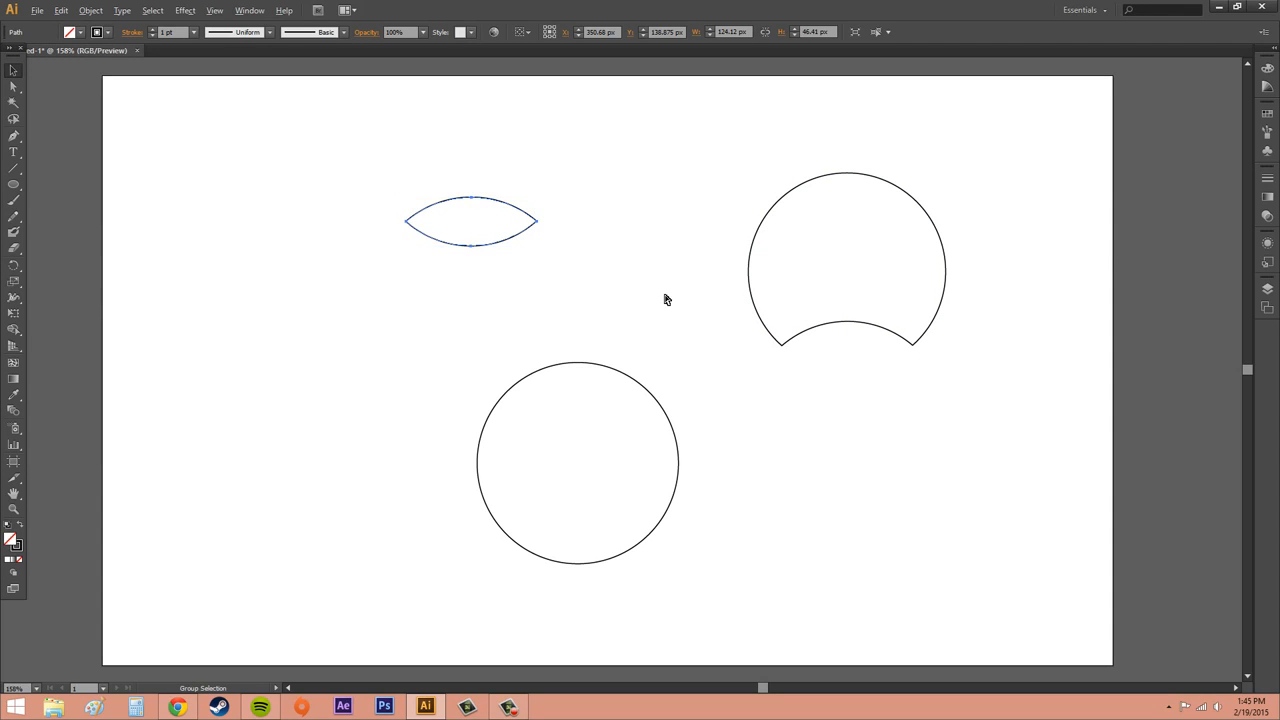
key("ctrl+z")
key("ctrl+z")
key("ctrl+z")
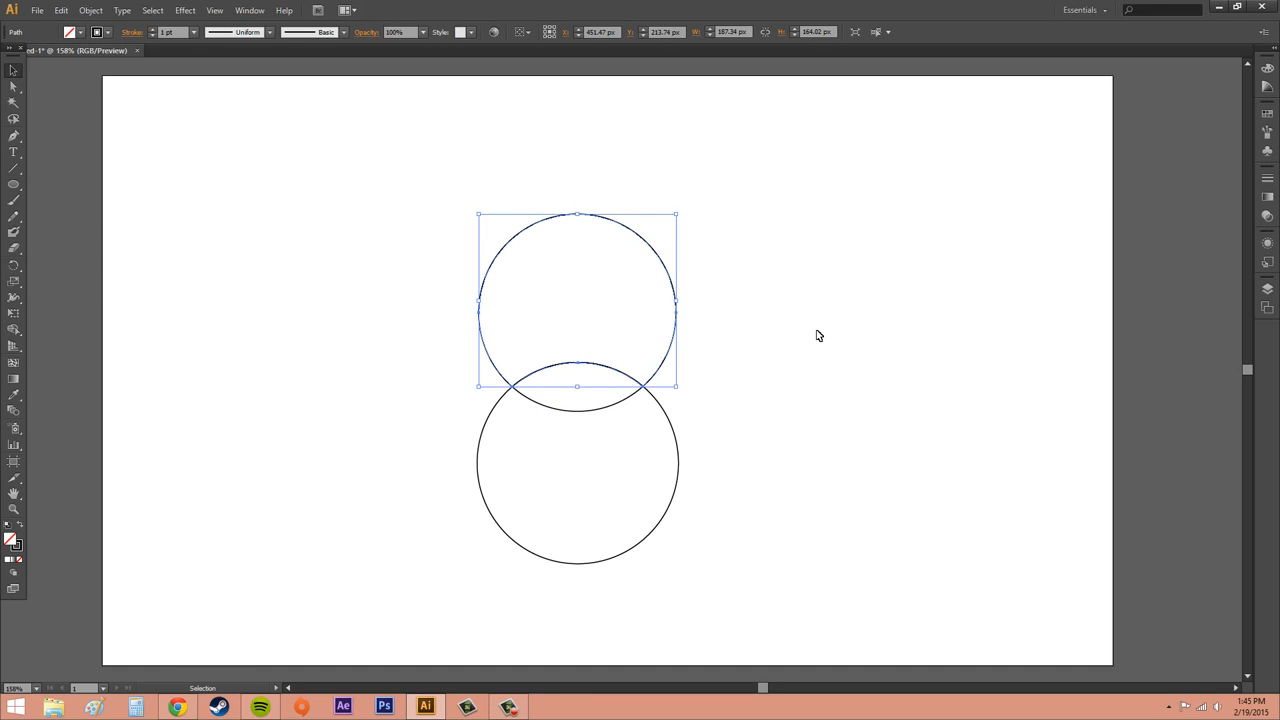
Select both circles, build the upper circle's region with the Shape Builder tool, and undo it
key("ctrl+a")
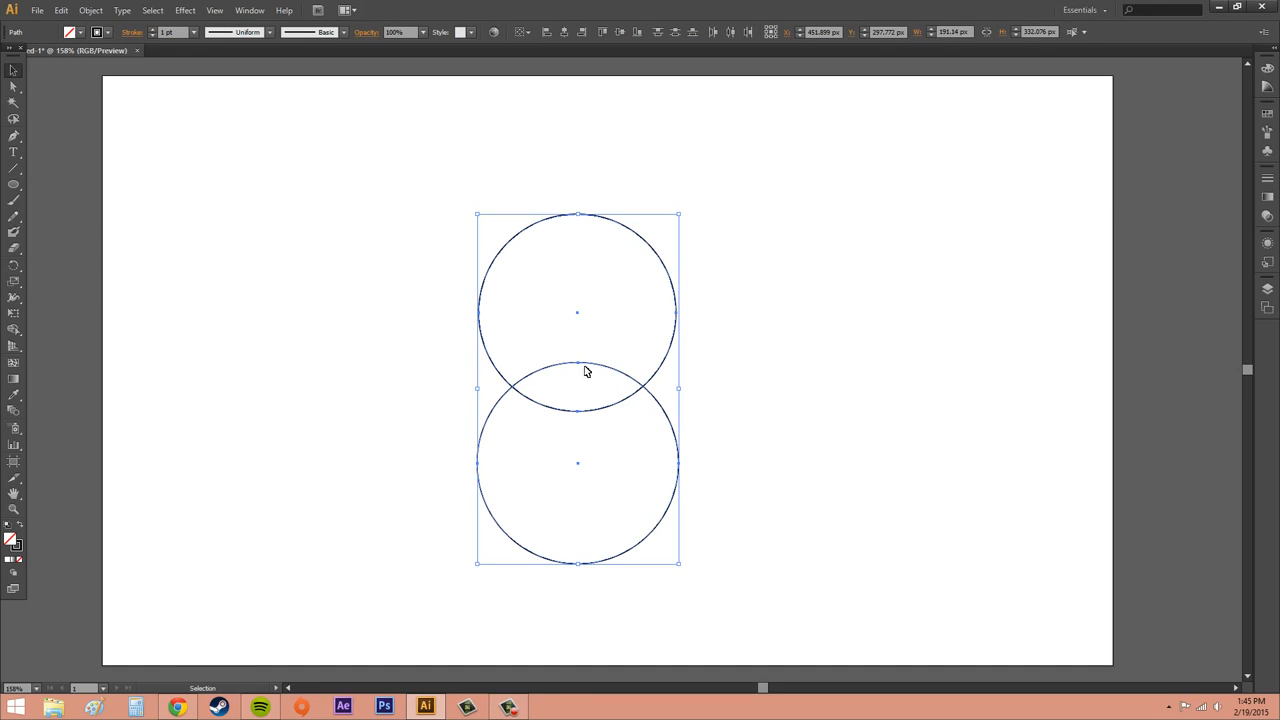
left_click(14, 329)
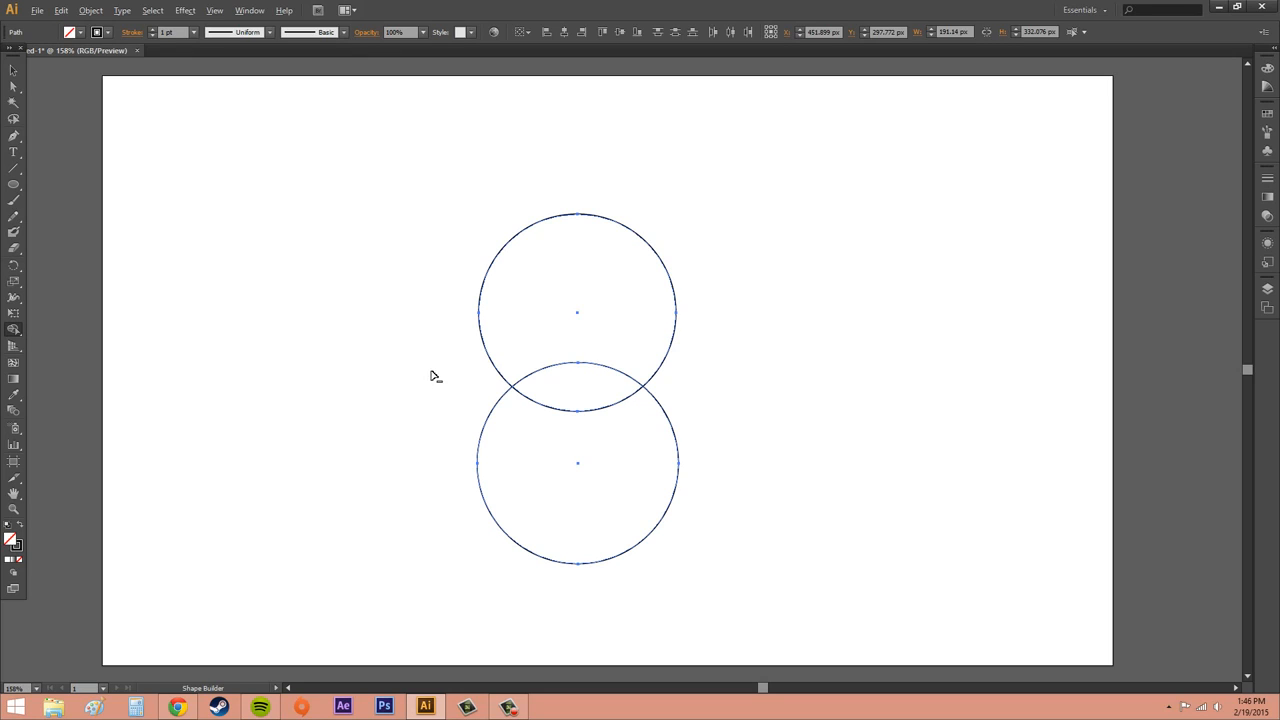
left_click(547, 308, "alt")
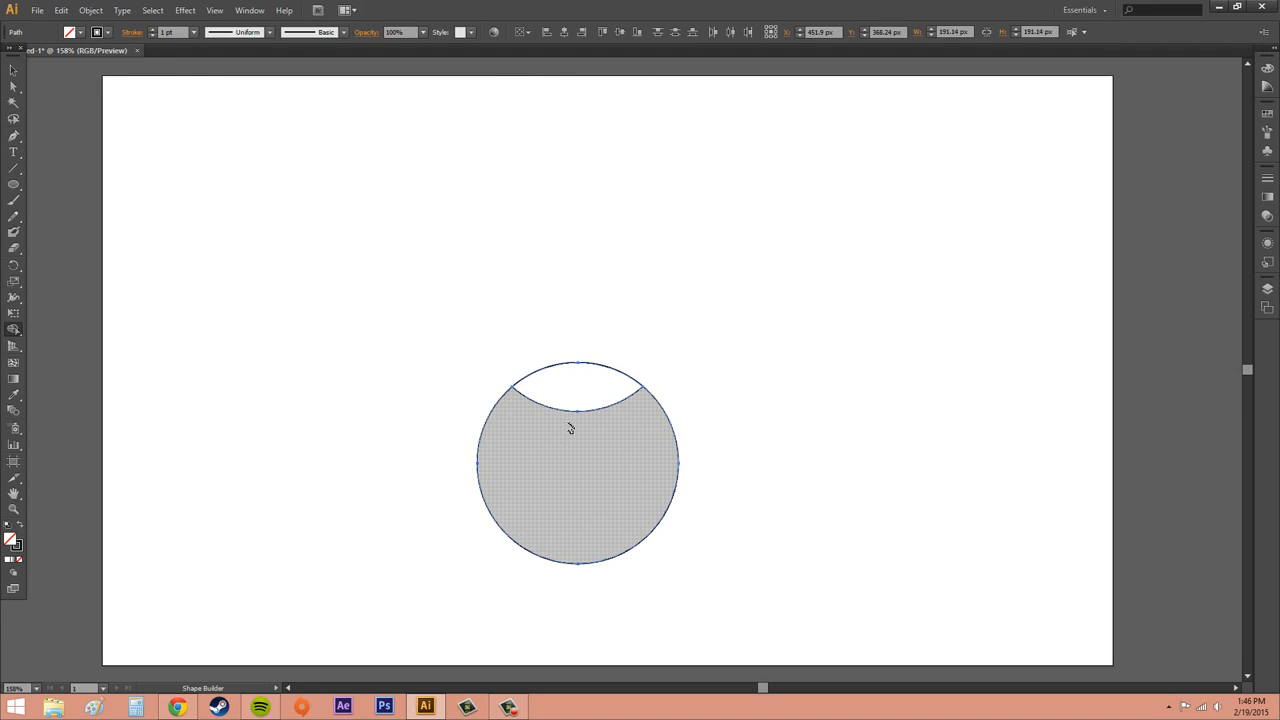
key("ctrl+z")
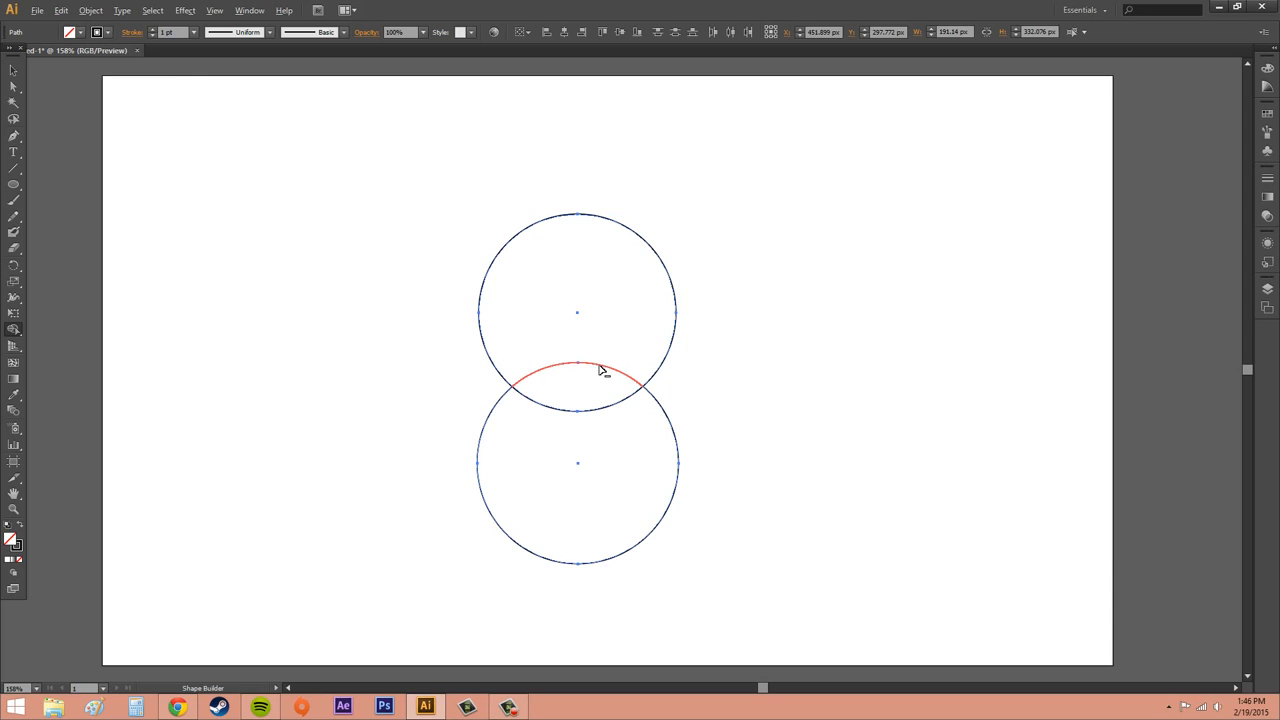
Remove the inner overlap arcs with the Shape Builder tool to form a figure-eight outline
left_click(600, 368, "alt")
left_click(586, 412, "alt")
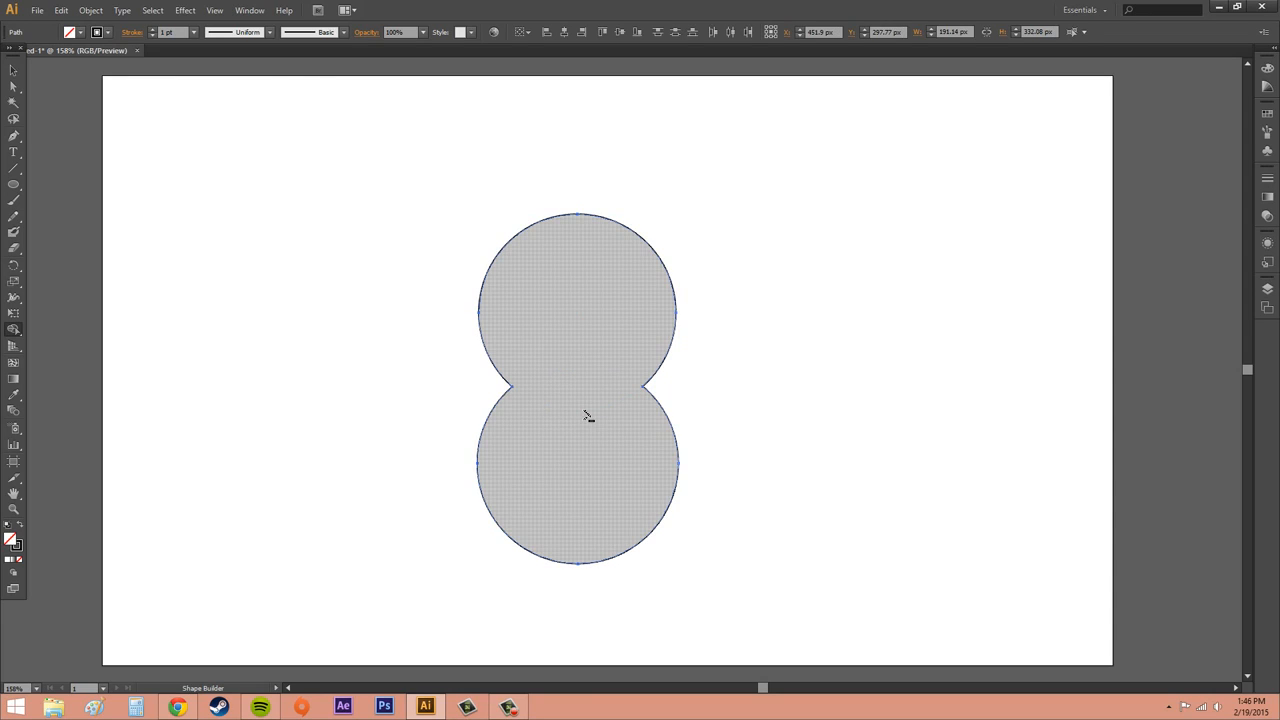
left_click(13, 70)
left_click(797, 261)
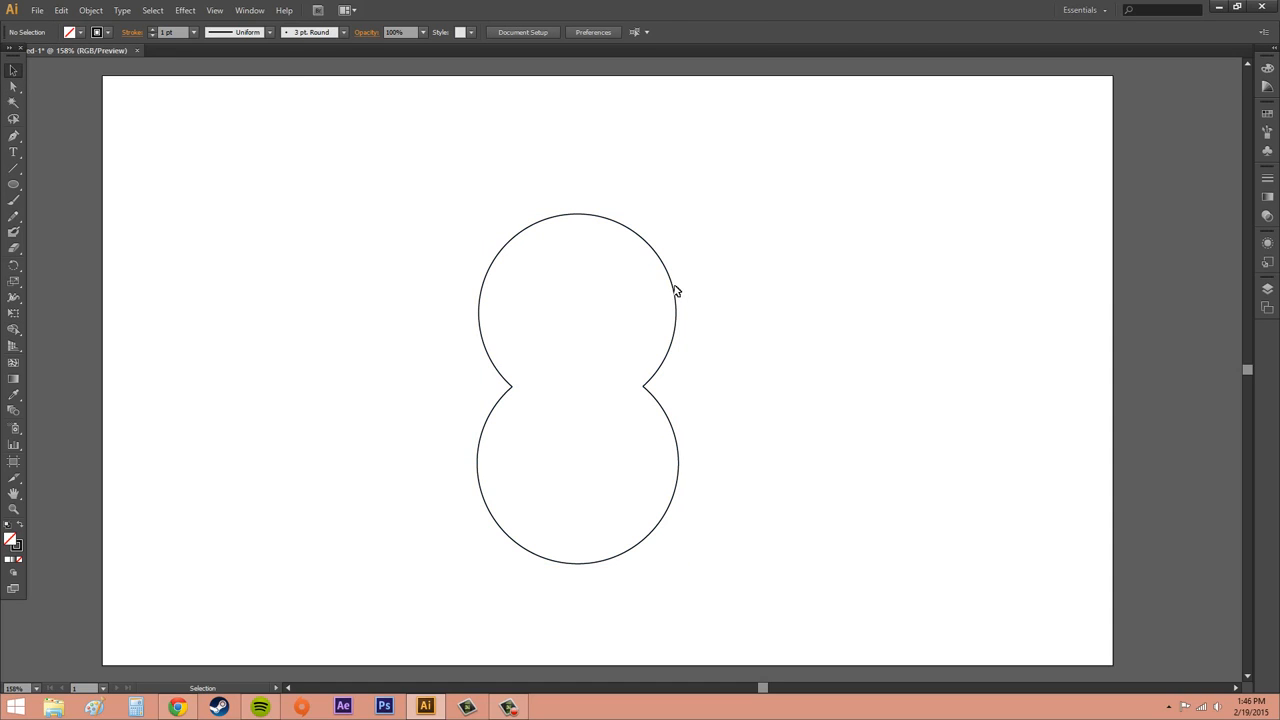
Drag the upper piece away to test the merge, then undo back to the two overlapping circles
left_click_drag(674, 291, 853, 251)
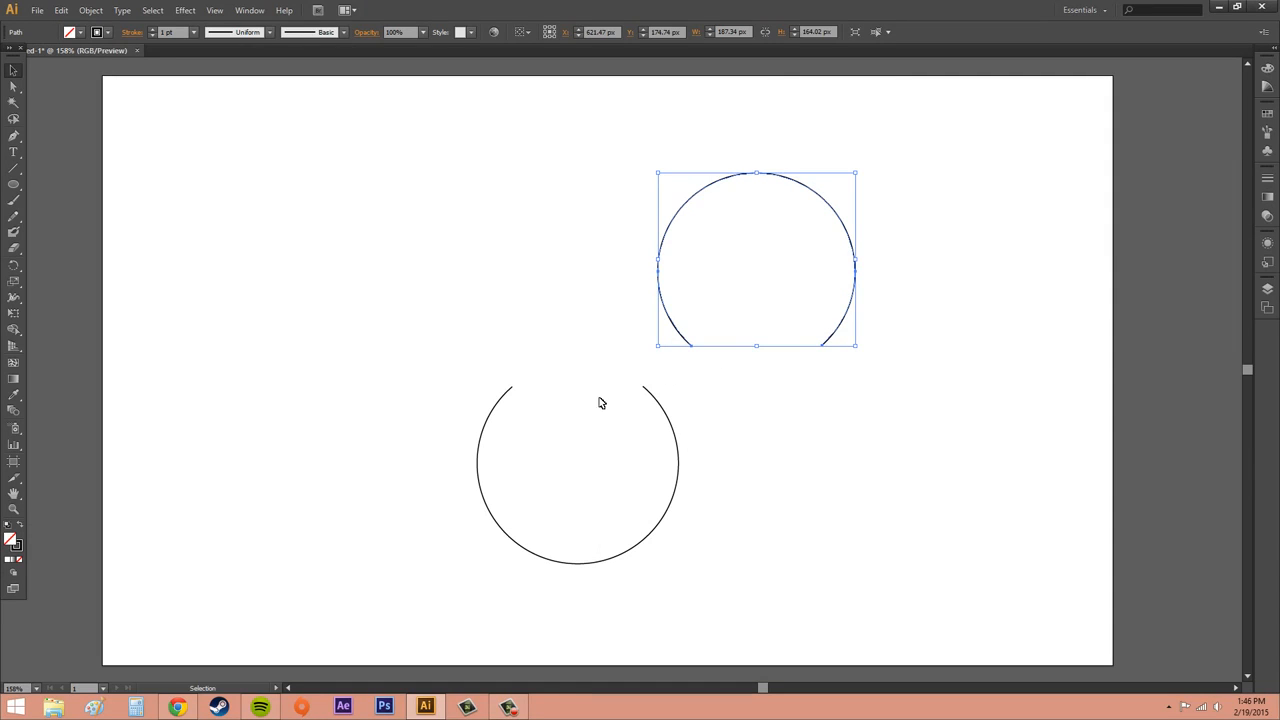
key("ctrl+z")
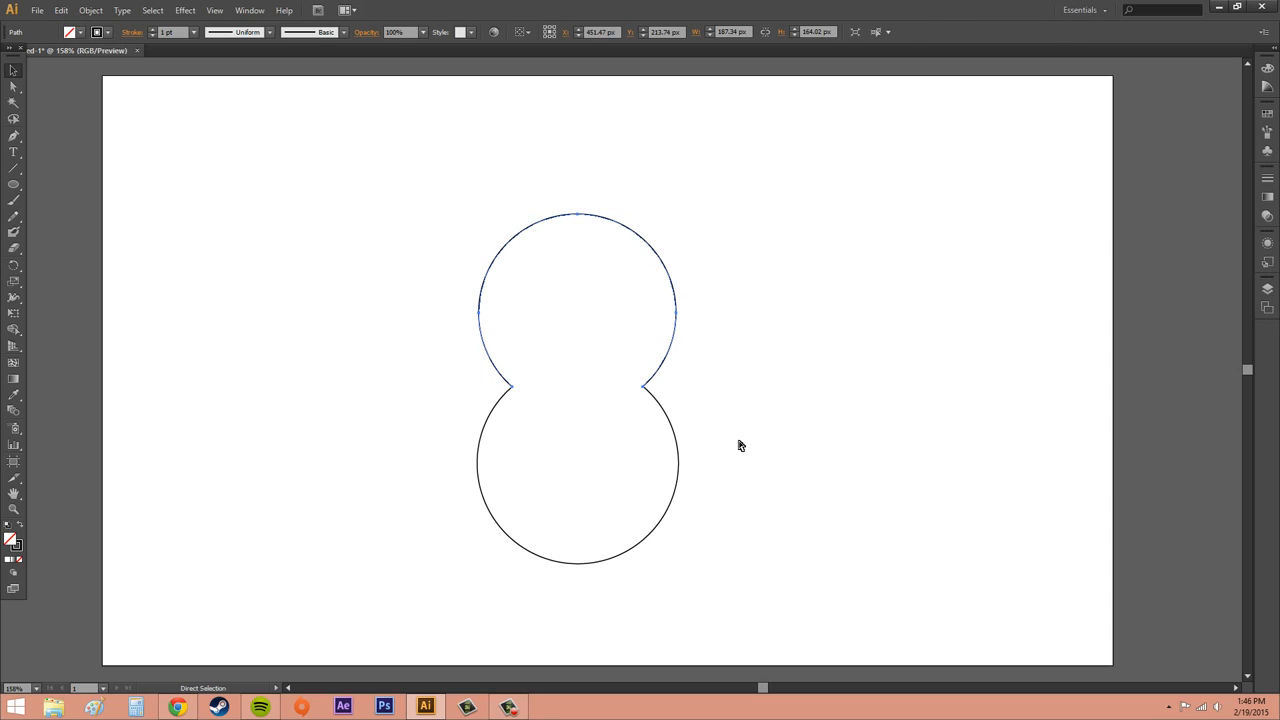
key("ctrl+z")
key("v")
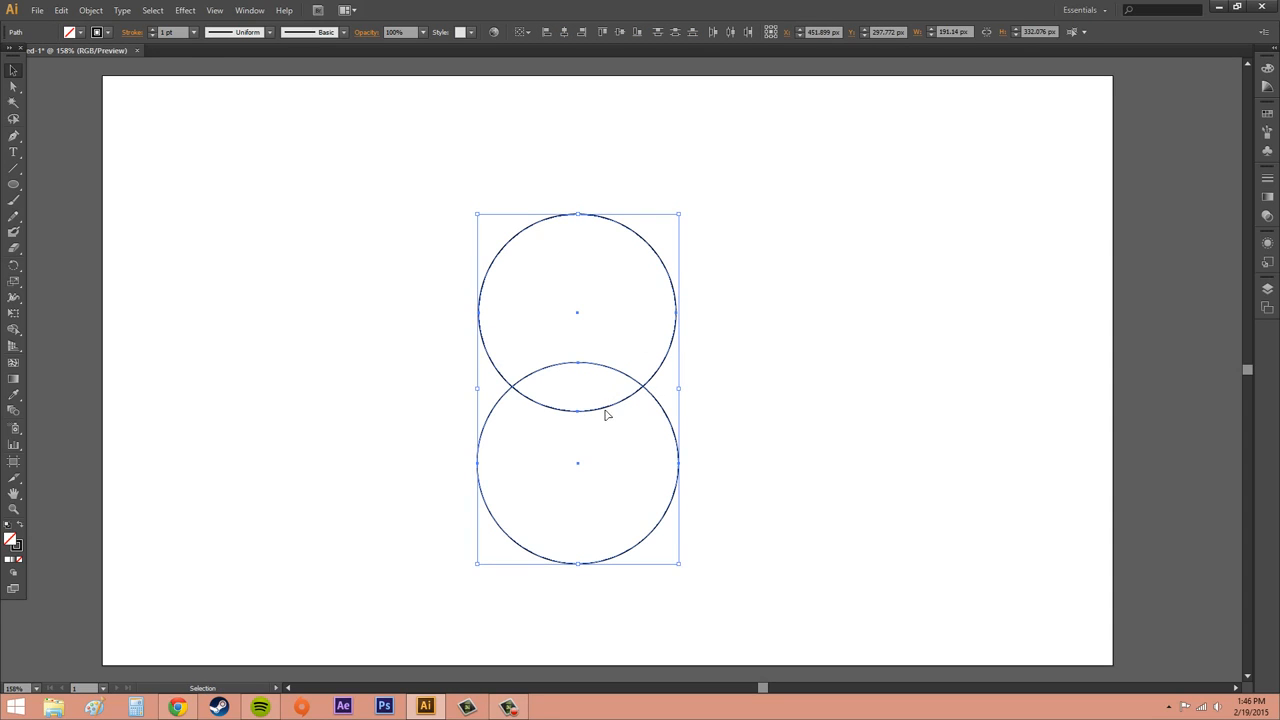
key("ctrl+z")
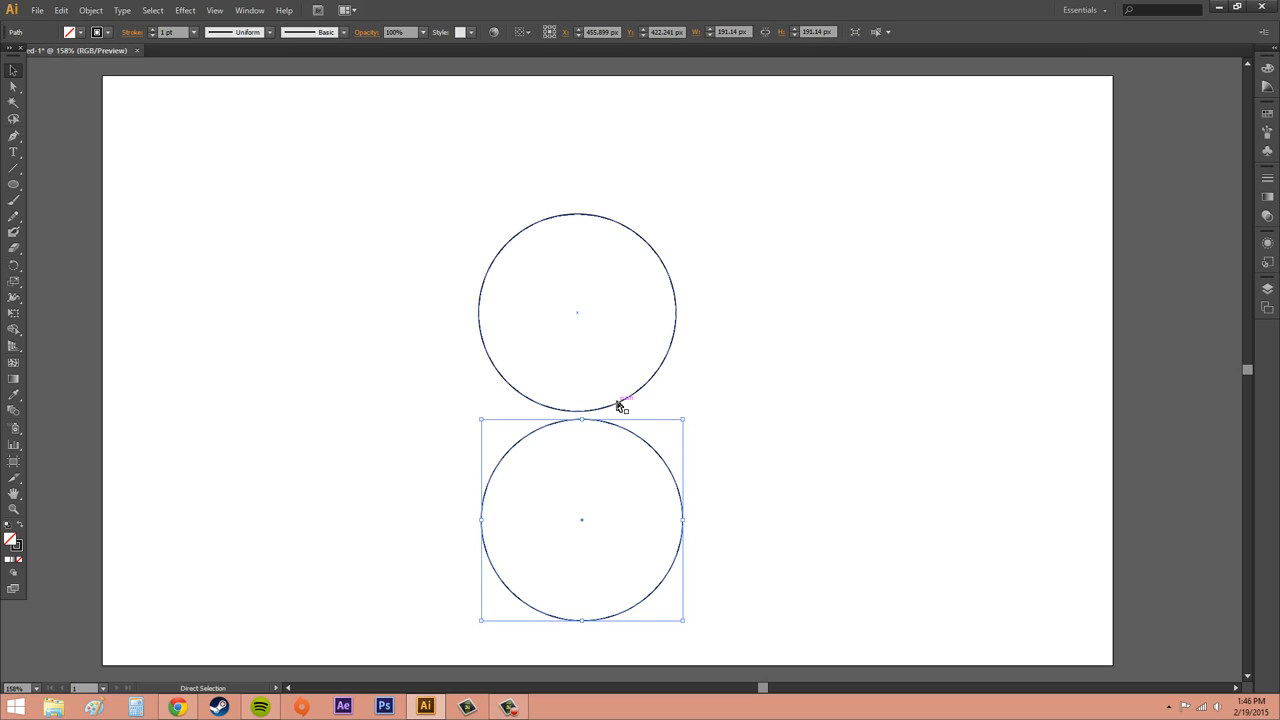
key("ctrl+shift+z")
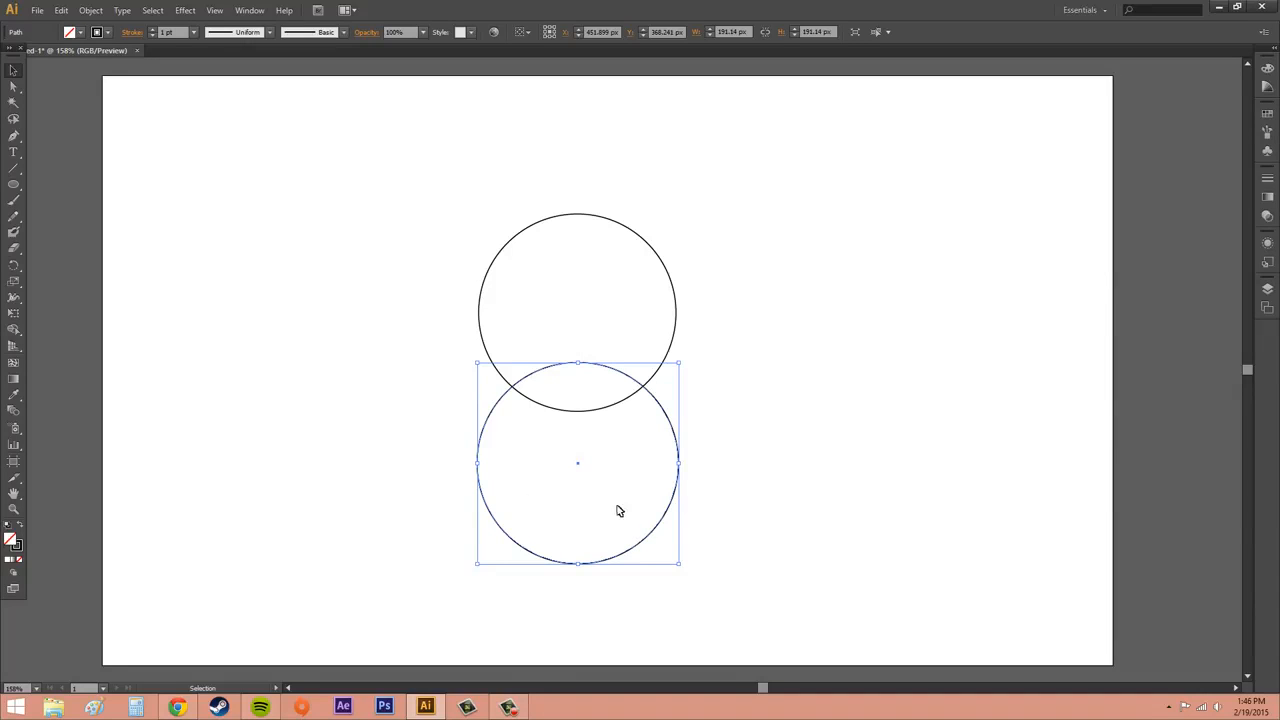
left_click(834, 425)
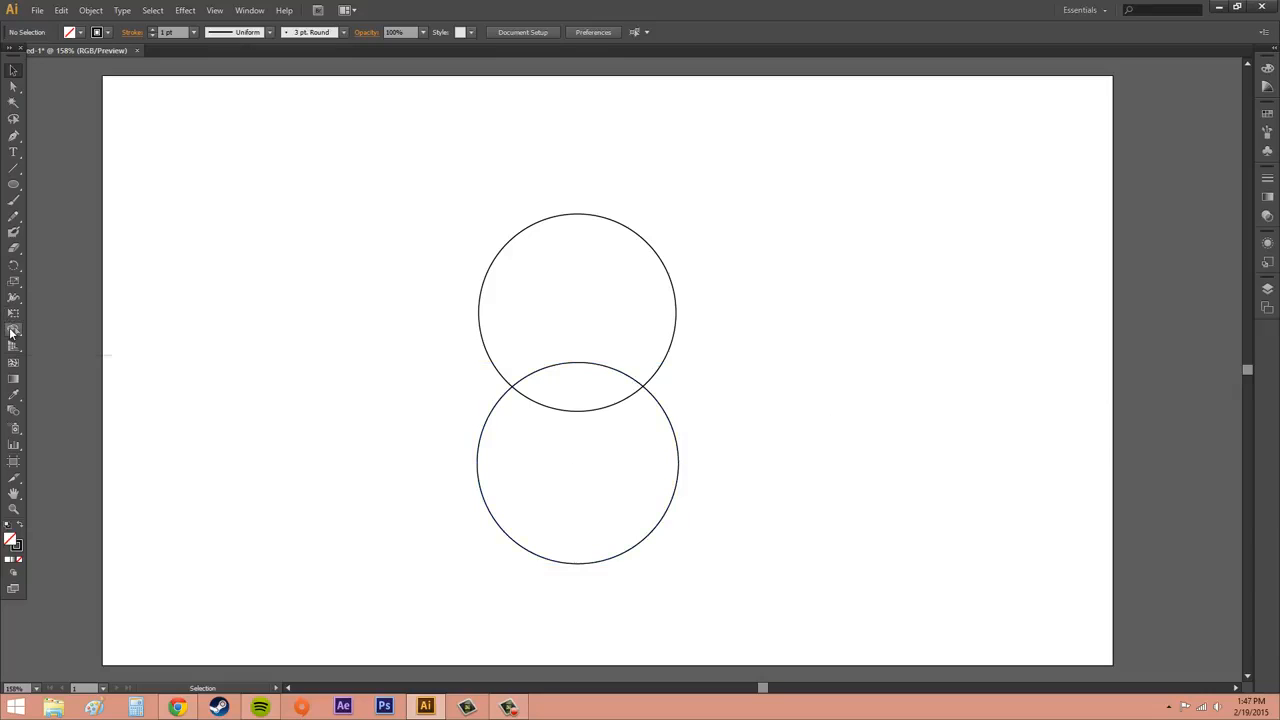
Open the Shape Builder Tool Options and try the Gap Length presets Large and Medium before returning to Small
double_click(13, 330)
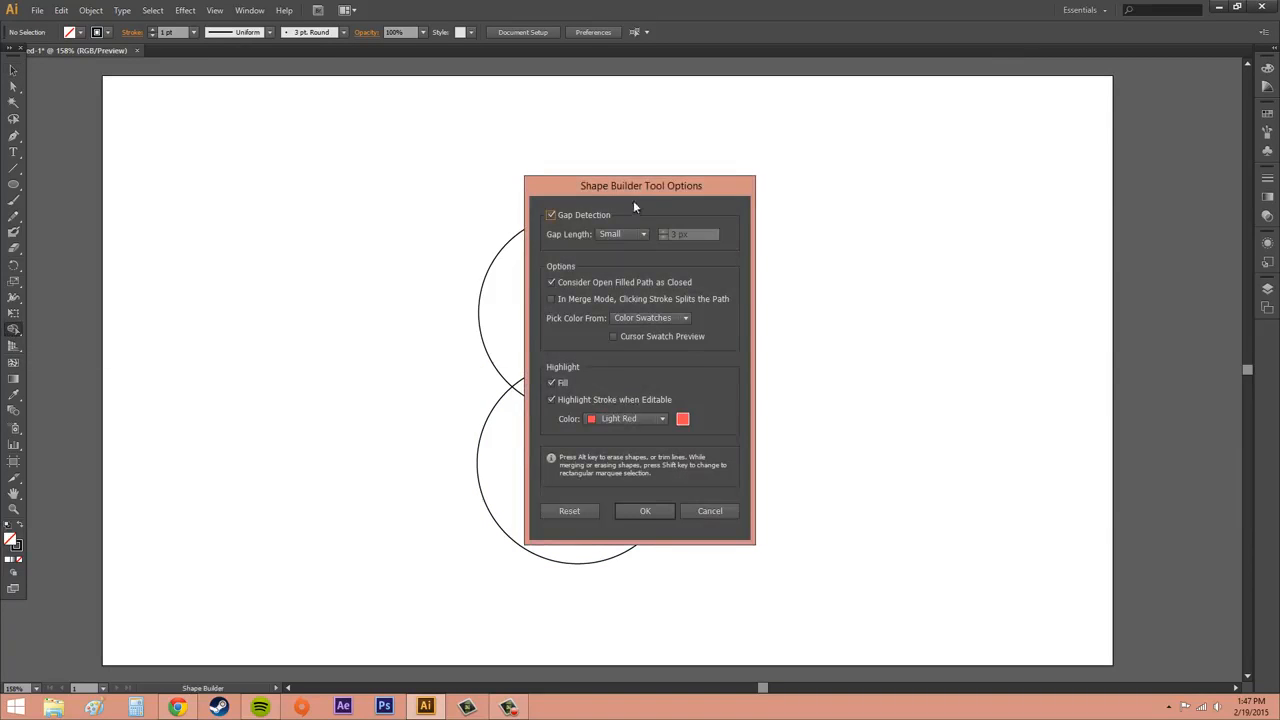
left_click_drag(640, 190, 311, 231)
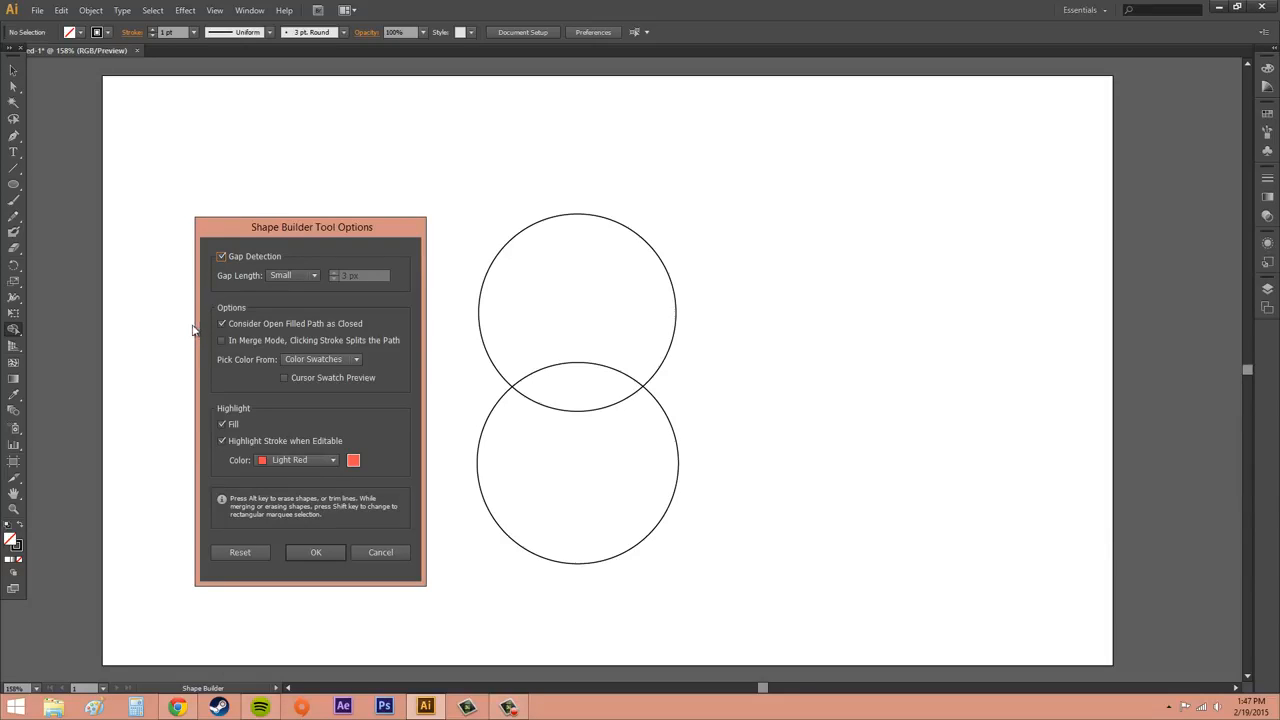
left_click(221, 255)
left_click(283, 274)
left_click(287, 283)
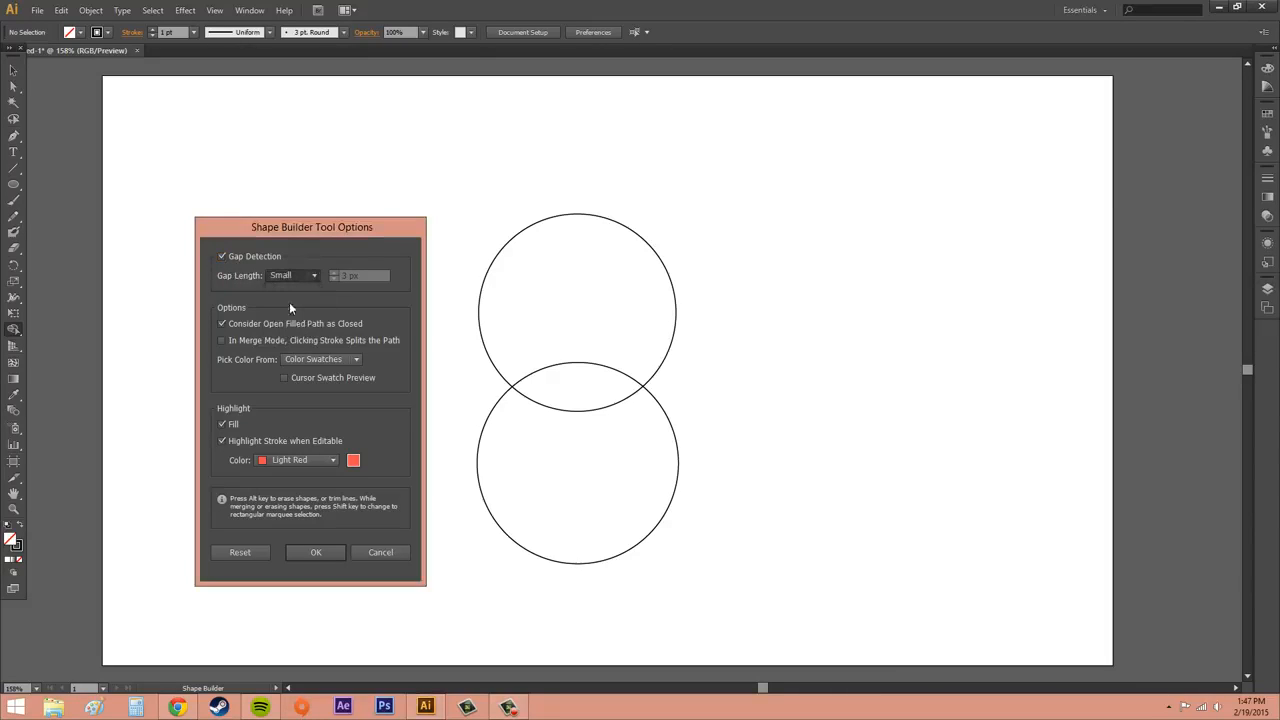
left_click(292, 274)
left_click(289, 318)
left_click(290, 276)
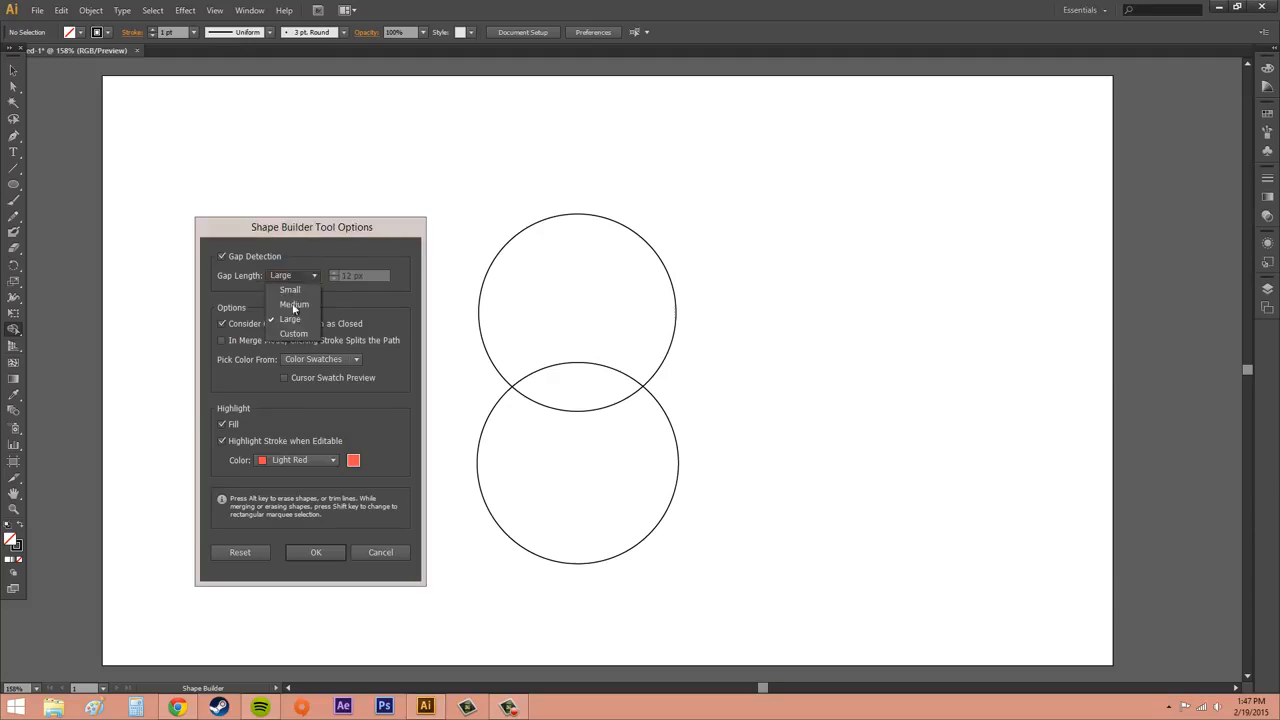
left_click(293, 308)
left_click(289, 275)
left_click(291, 289)
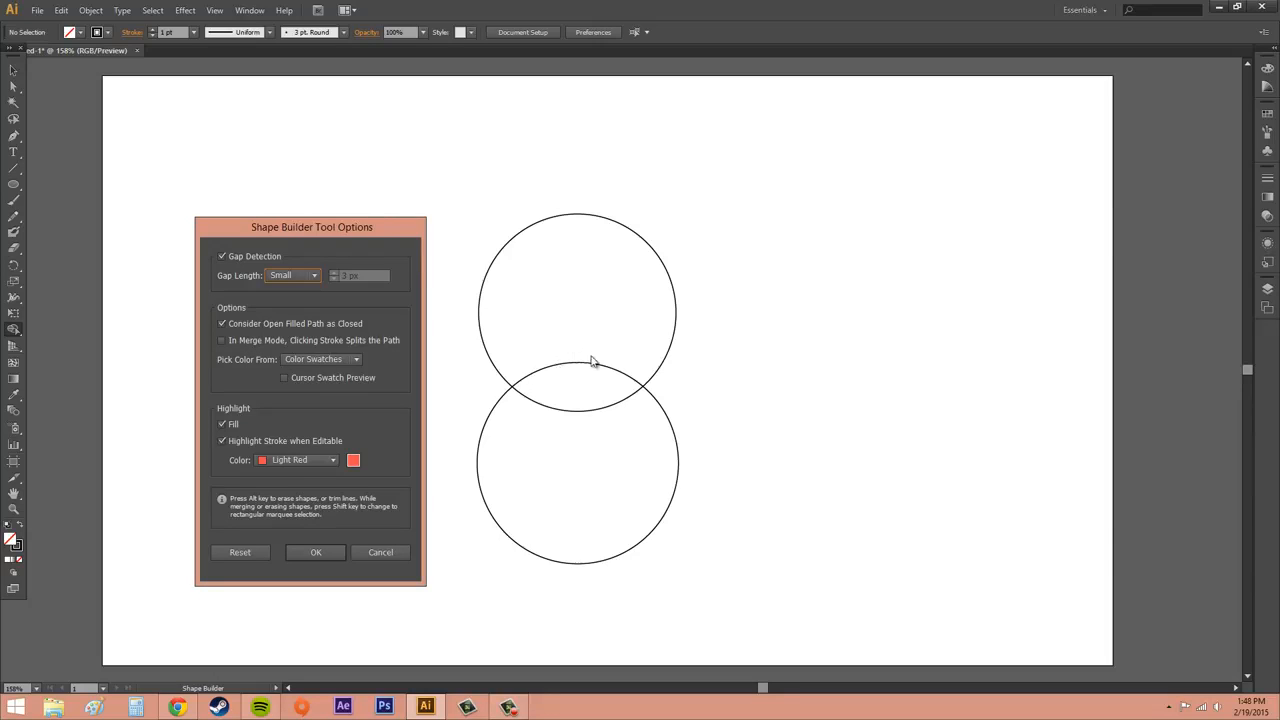
Review the Pick Color From choices, keeping Color Swatches
left_click(304, 360)
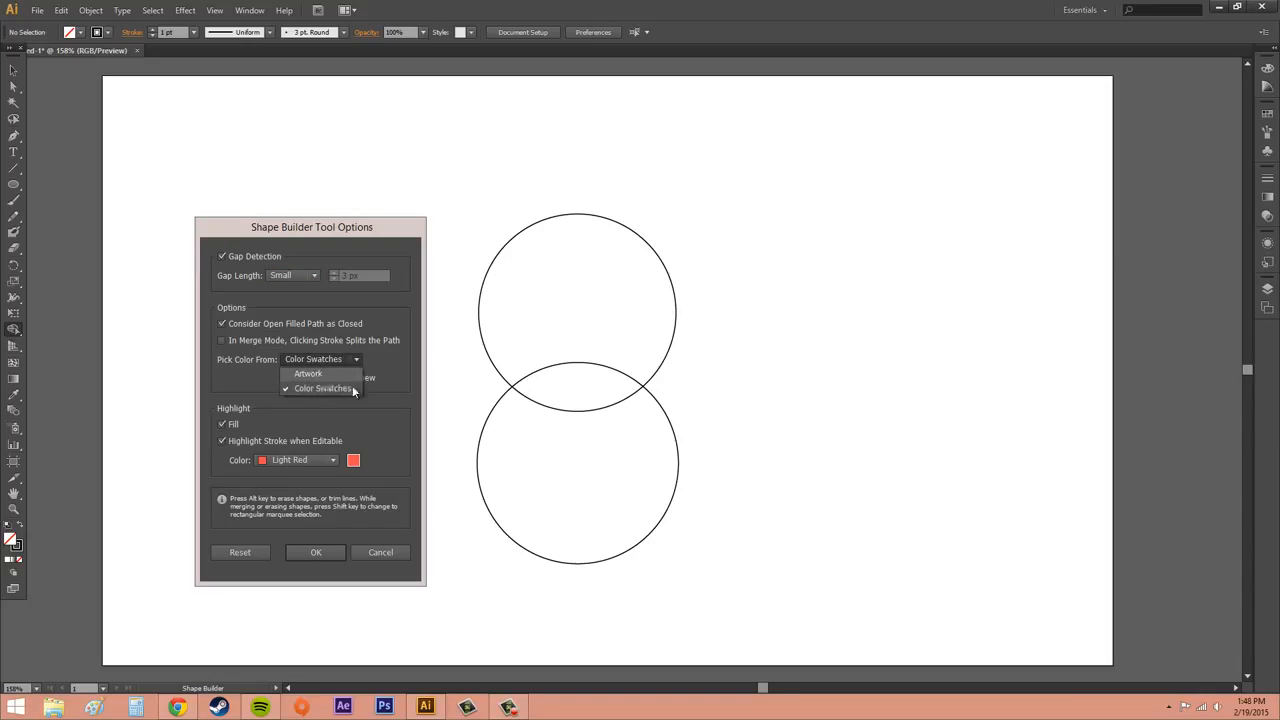
left_click(340, 360)
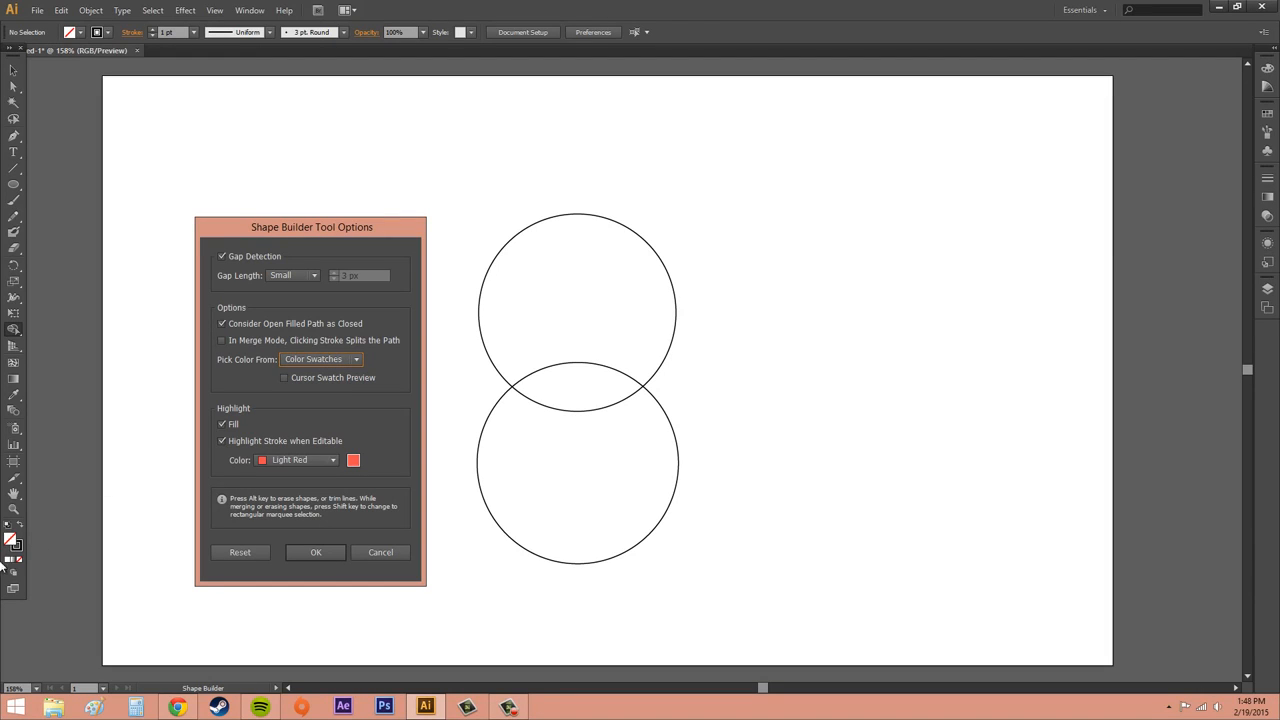
left_click(1264, 73)
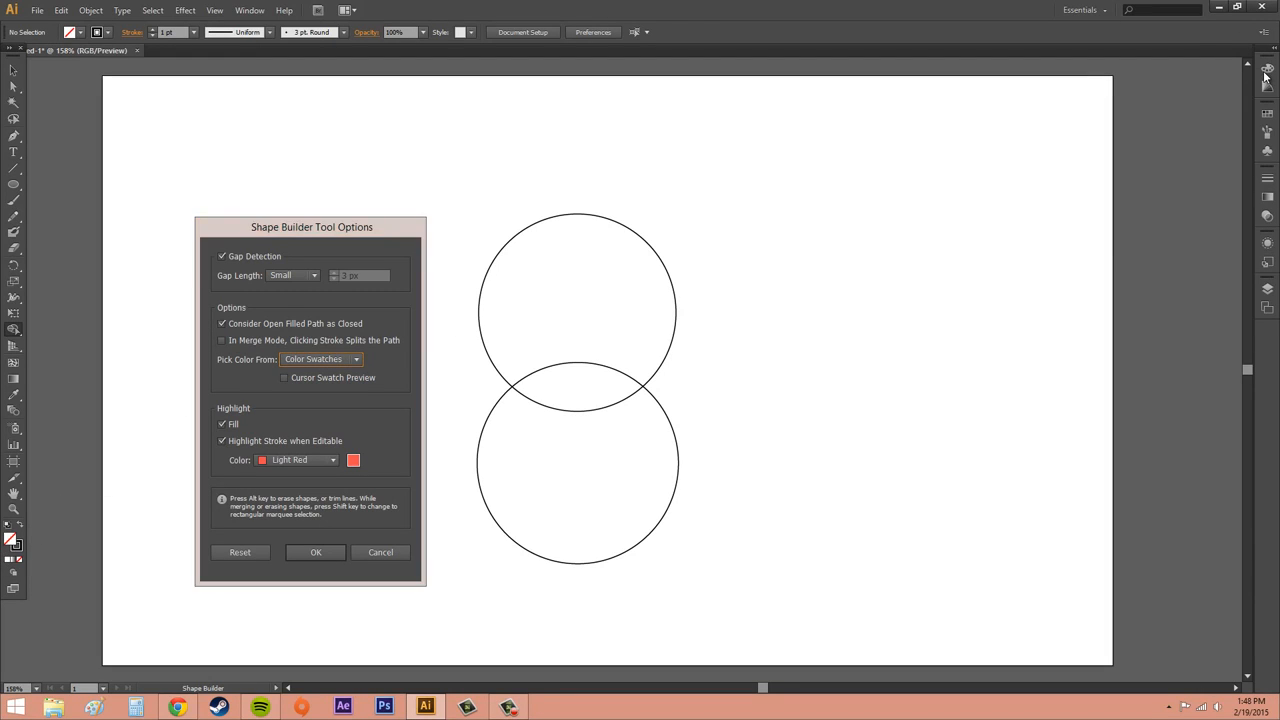
left_click(1277, 86)
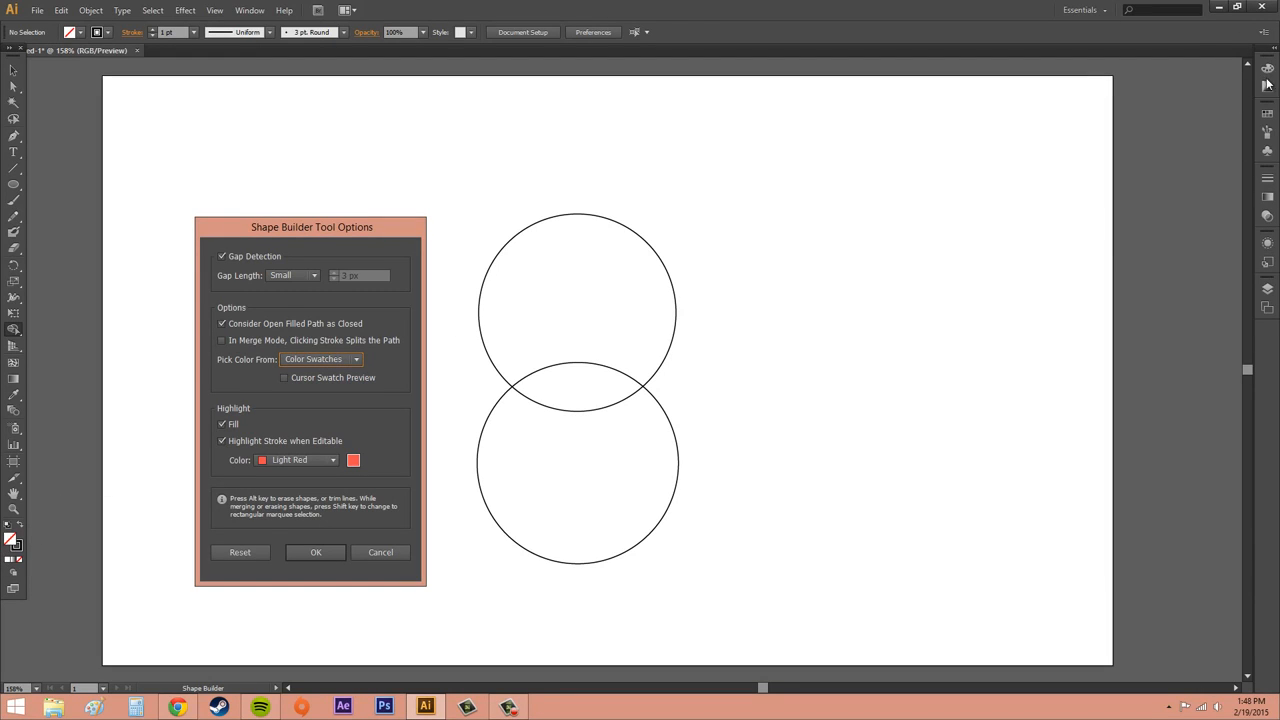
Toggle Cursor Swatch Preview, reset the Shape Builder options to their defaults and confirm the dialog
left_click(284, 379)
left_click(248, 554)
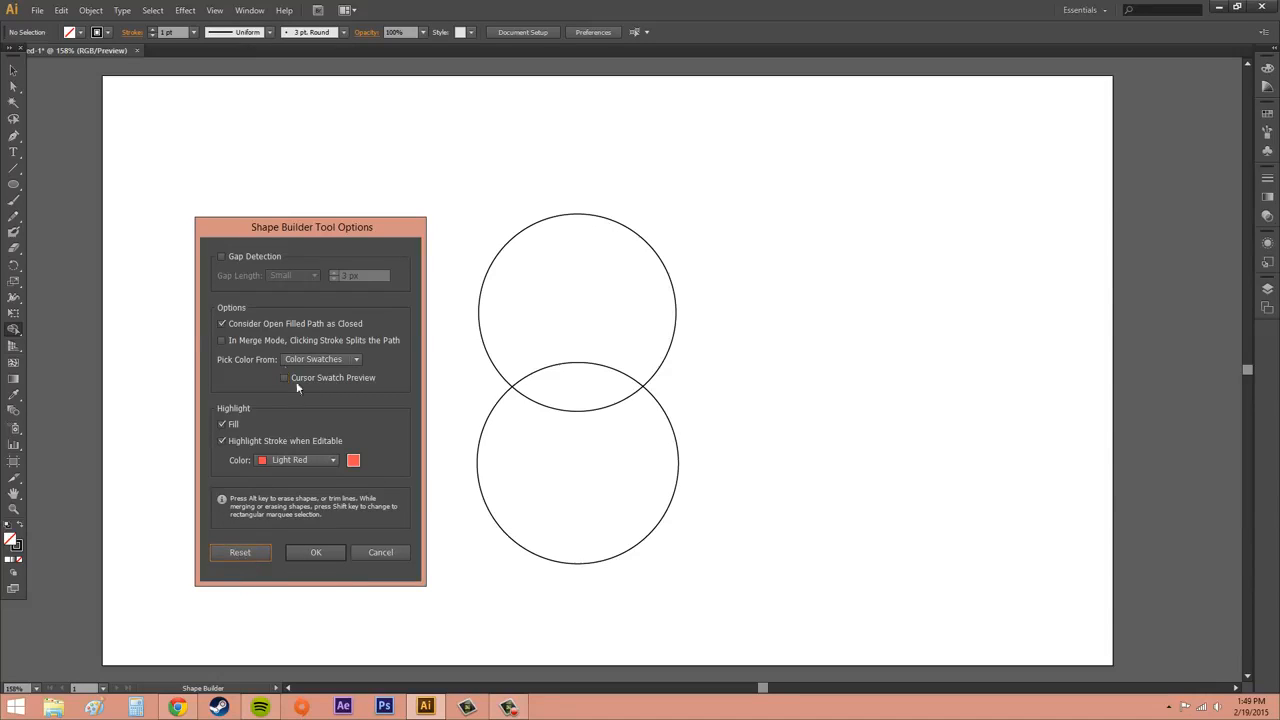
left_click(318, 553)
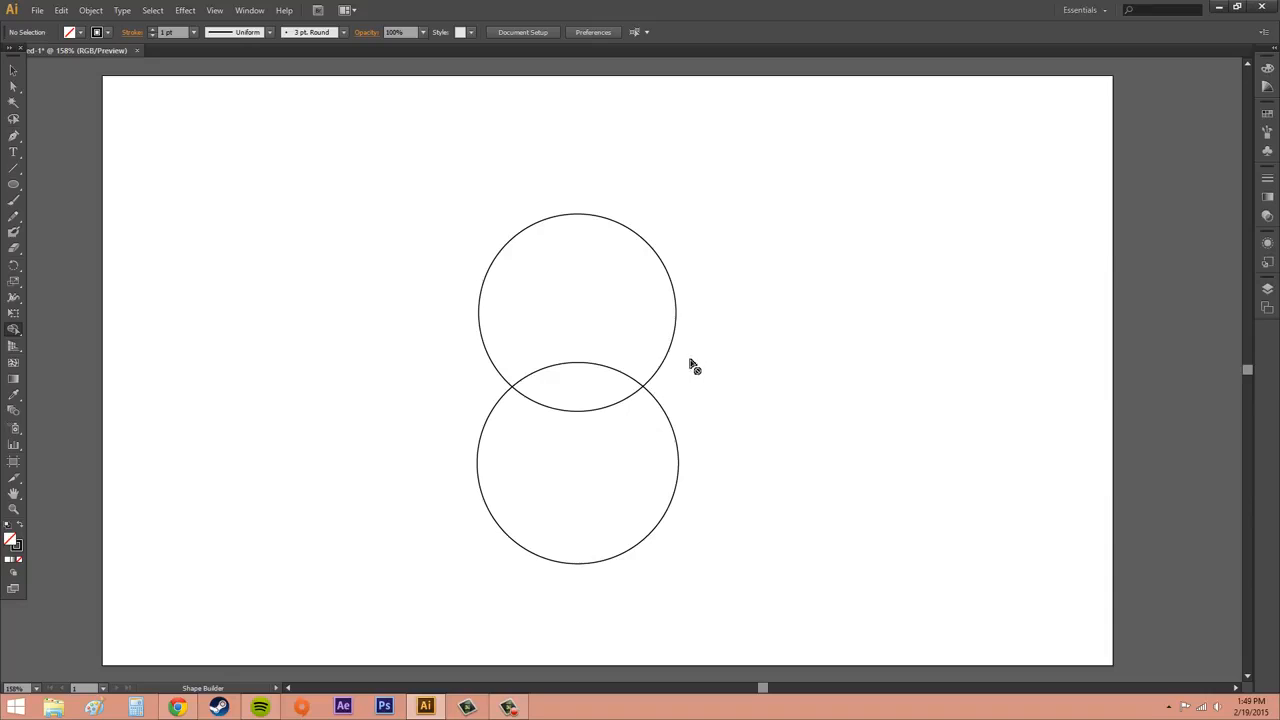
Draw a rounded rectangle about 176 × 108 px left of the circles and set its stroke to 5 pt
left_click(13, 69)
left_click_drag(13, 184, 72, 200)
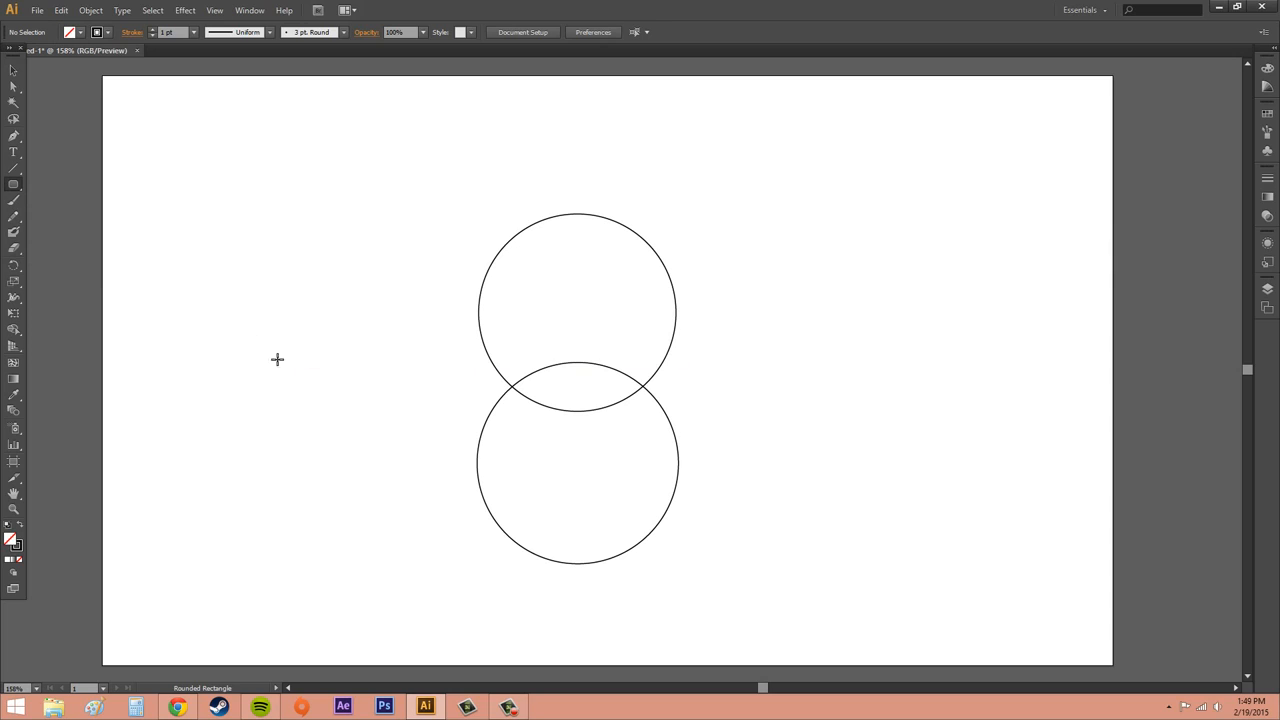
left_click_drag(263, 347, 451, 459)
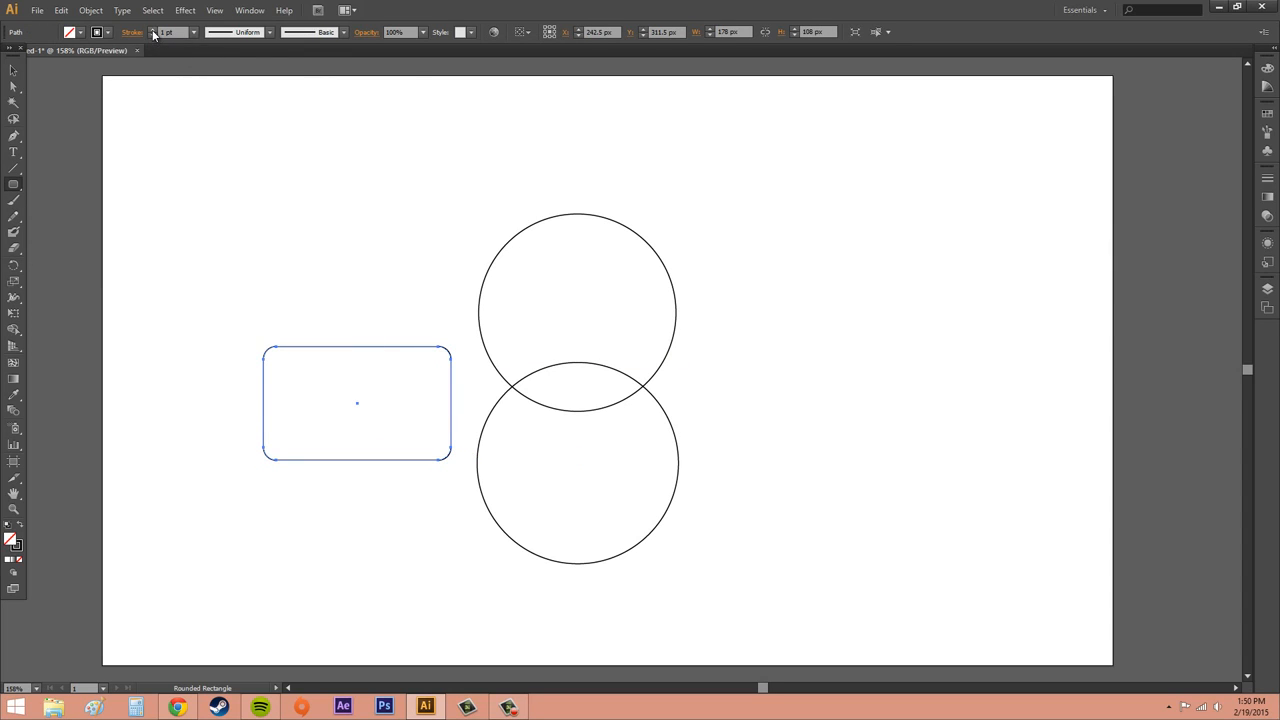
left_click(153, 29)
left_click(153, 29)
left_click(153, 29)
left_click(153, 29)
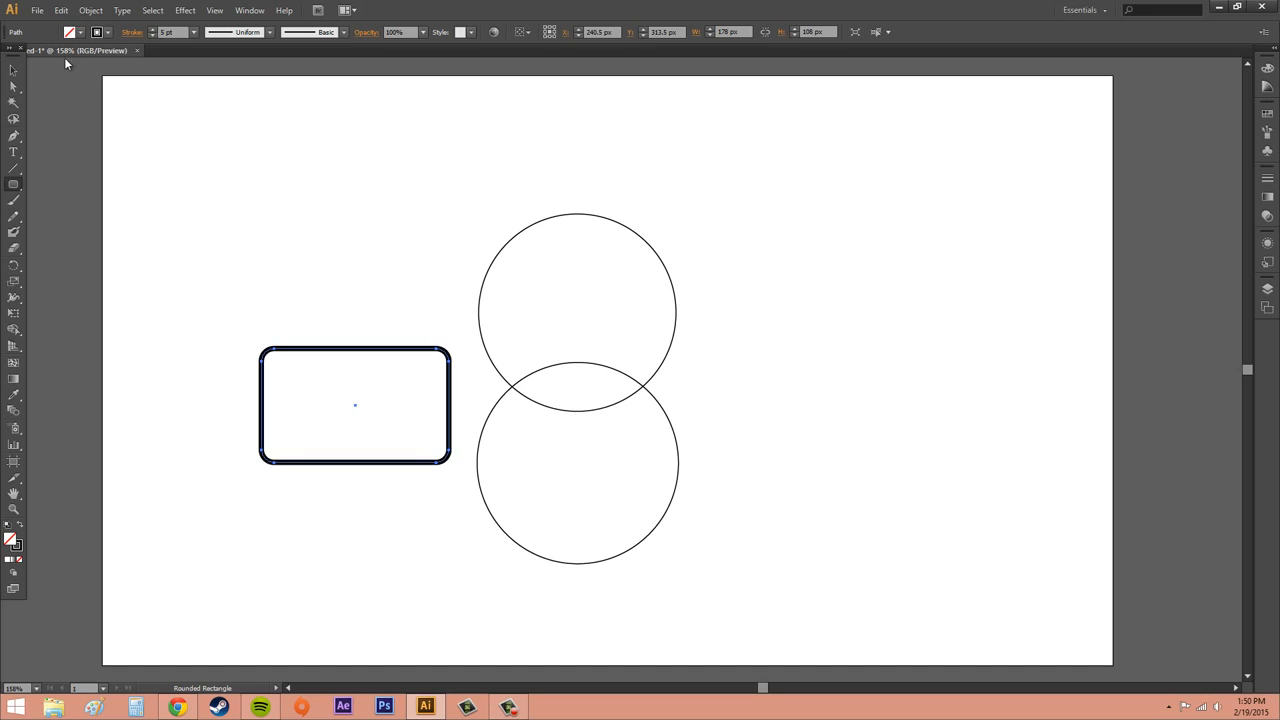
Scale the upper circle down to about 122 px wide
left_click(13, 70)
left_click(534, 290)
left_click(668, 263)
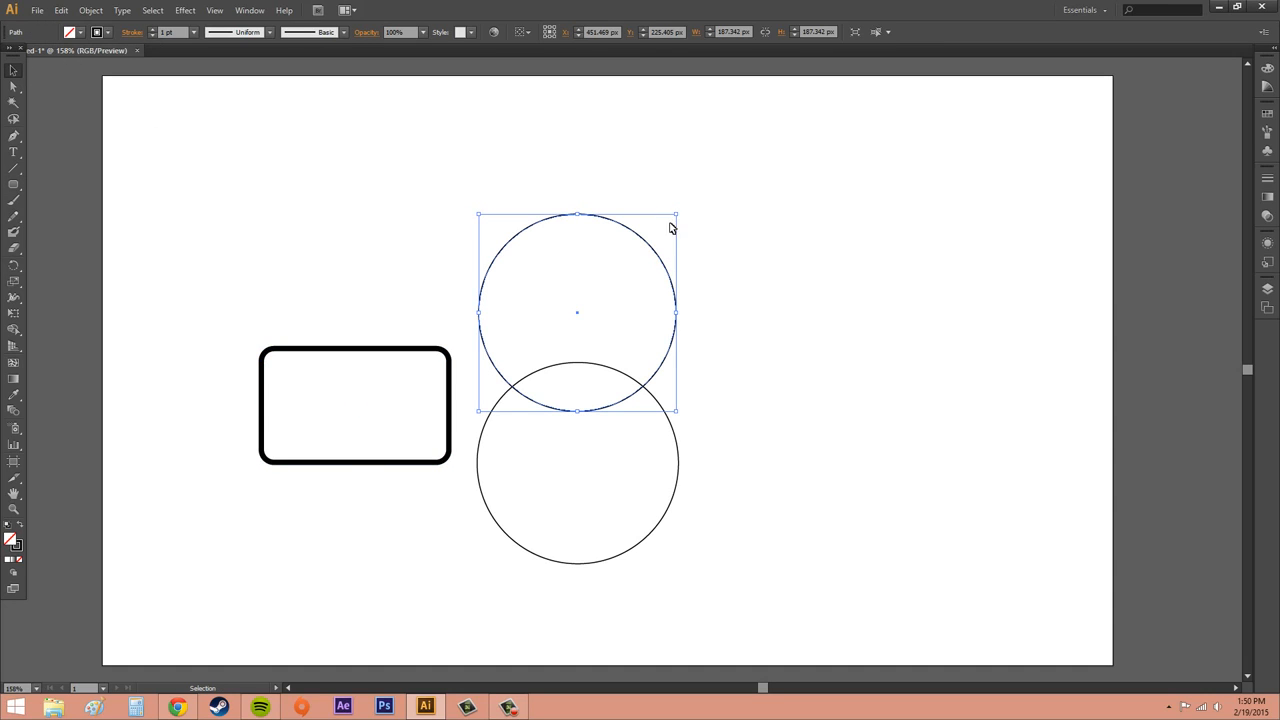
left_click_drag(676, 214, 607, 283)
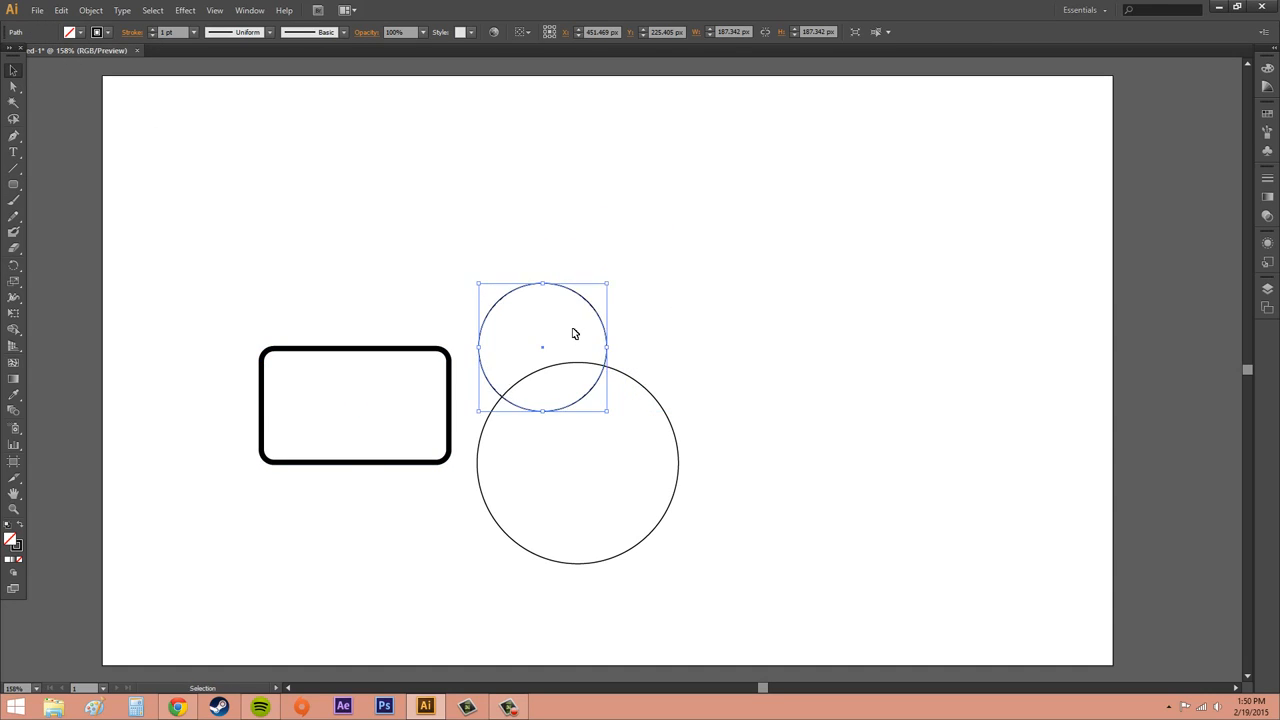
Move the scaled circle onto the rectangle's top edge and shrink the other circle to about 70 px at its upper-left corner
left_click(535, 320)
double_click(578, 298)
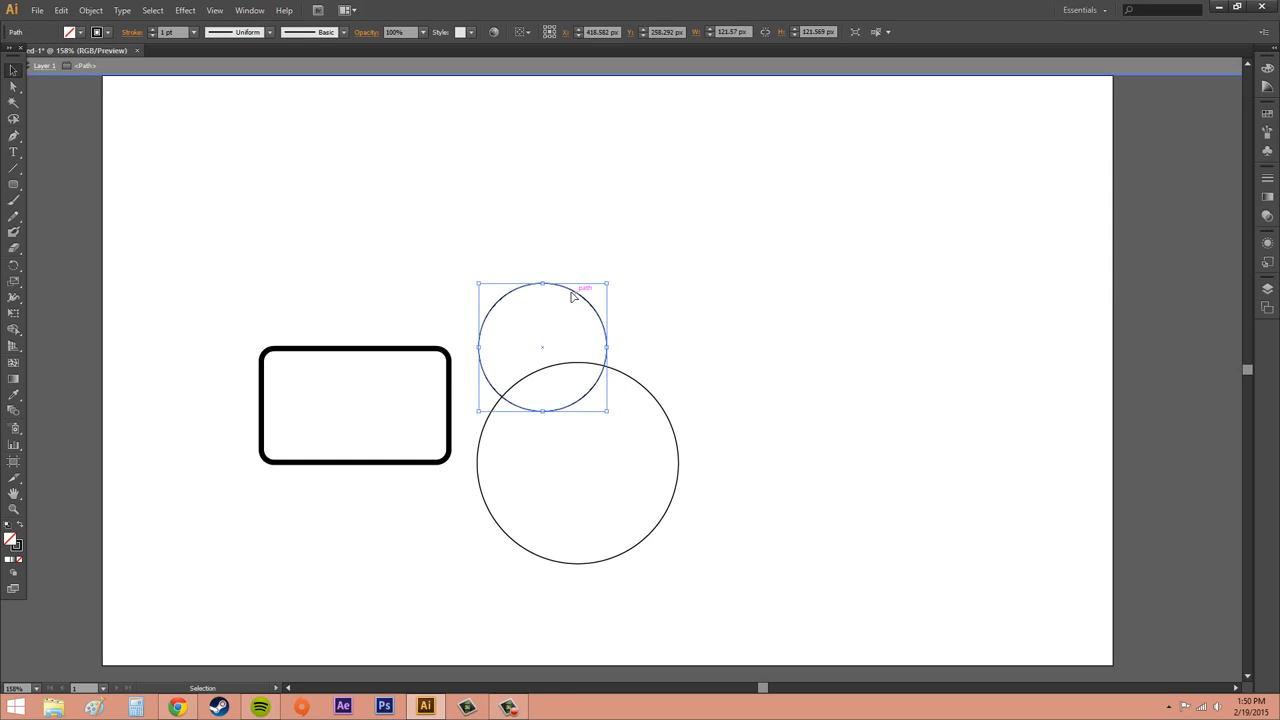
left_click_drag(579, 299, 416, 314)
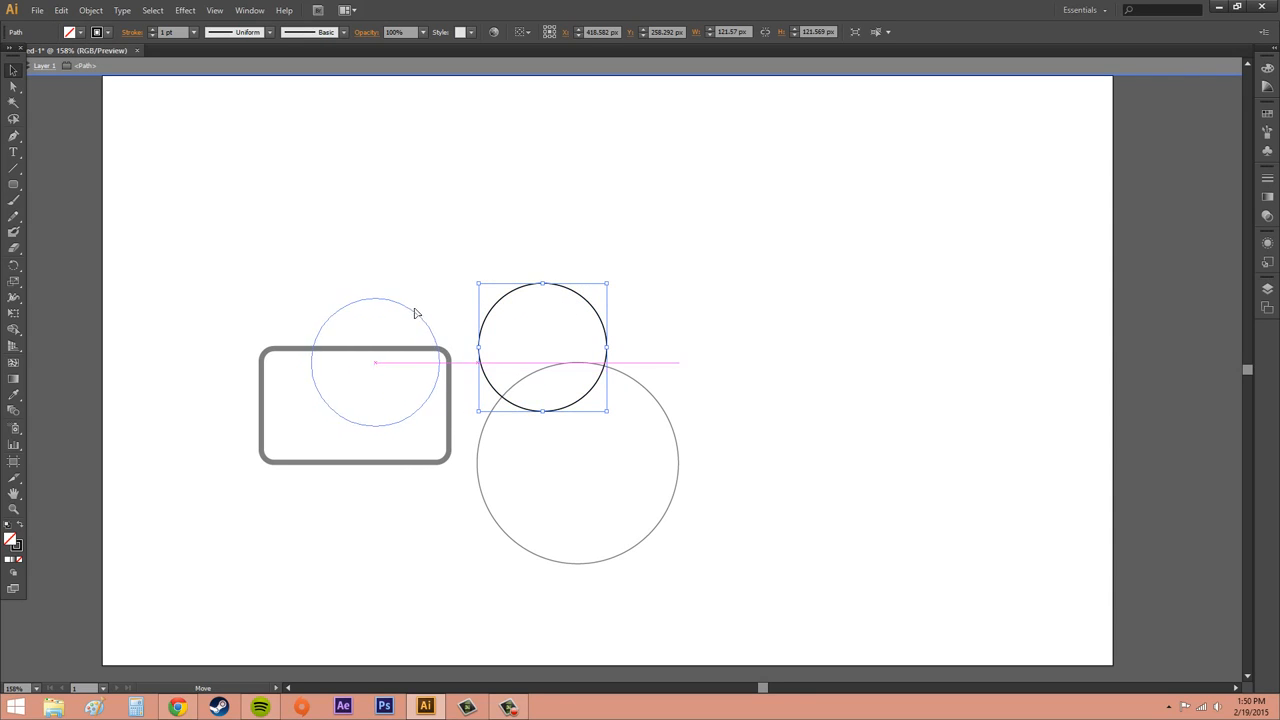
left_click(656, 388)
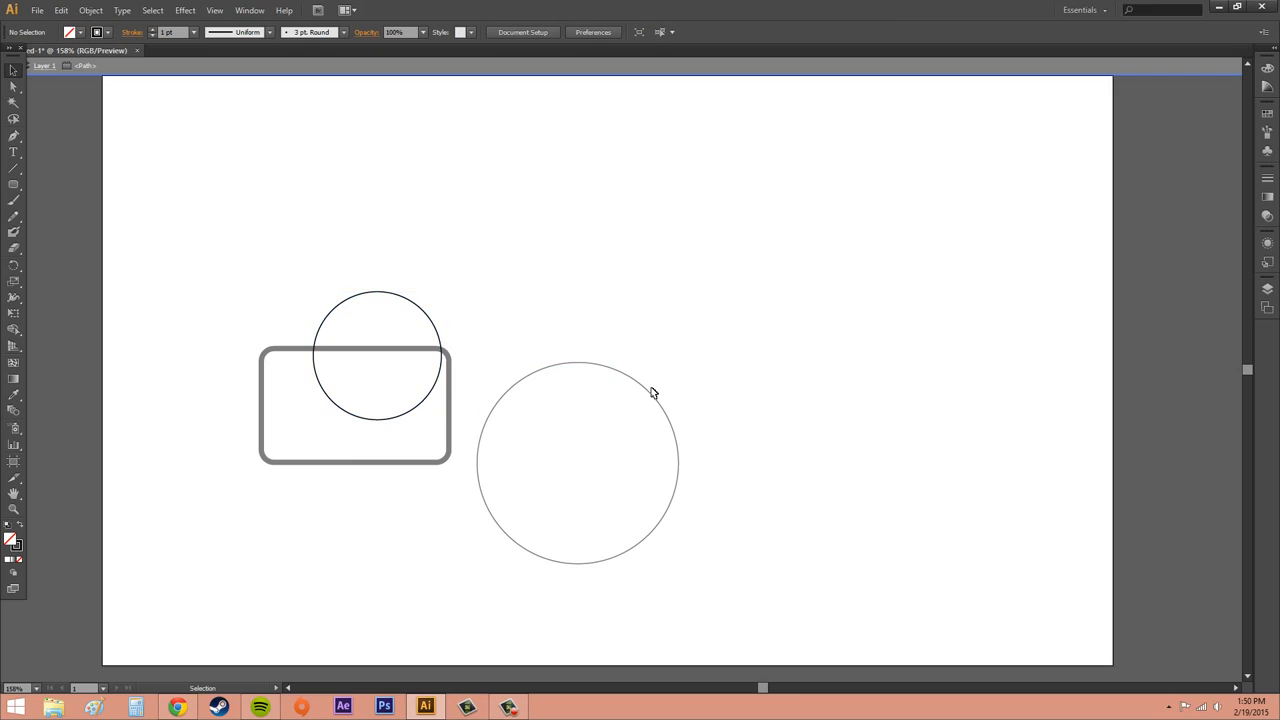
left_click(218, 71)
left_click_drag(622, 379, 331, 342)
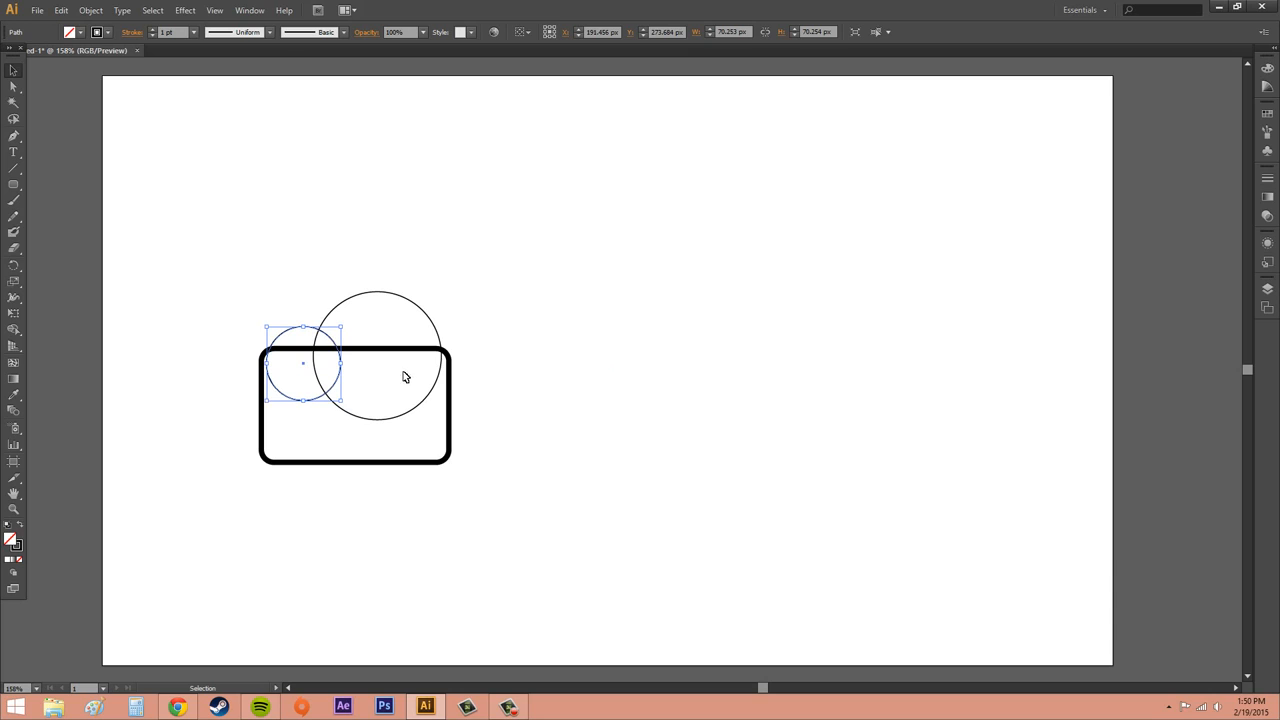
Select both circles and increase their stroke weight
left_click(424, 314, "shift")
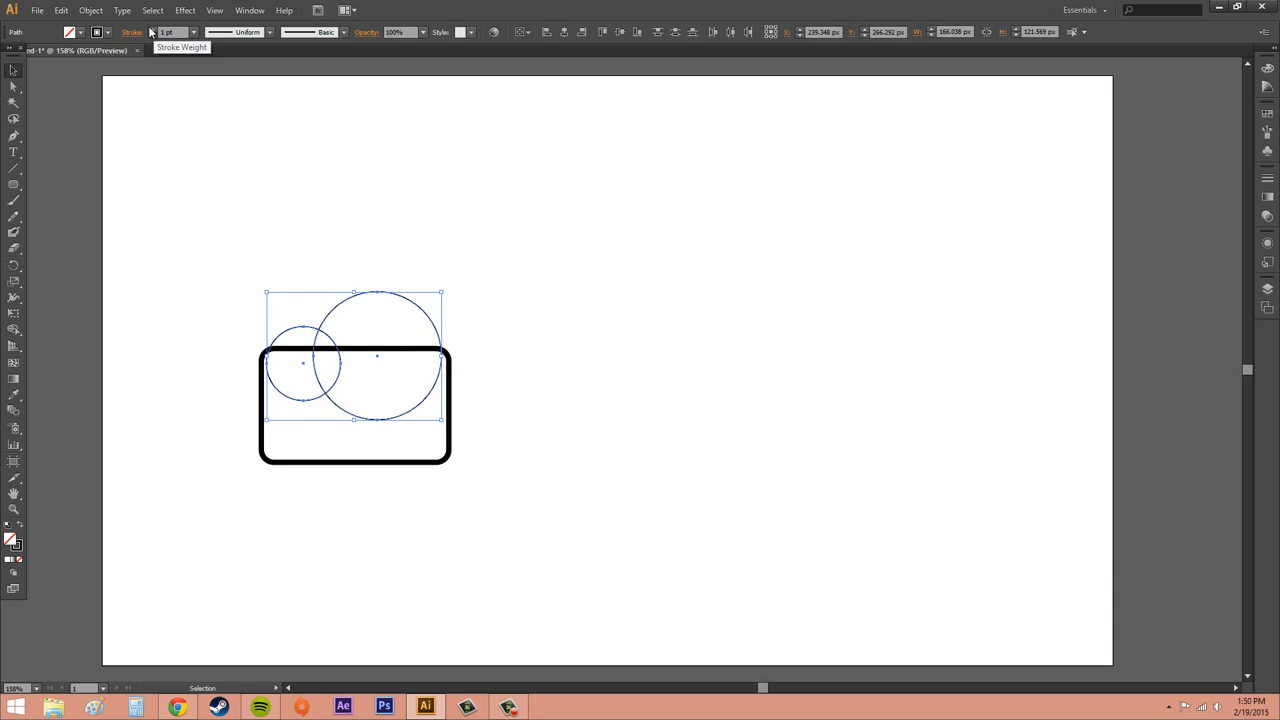
left_click(152, 30)
left_click(152, 30)
left_click(152, 30)
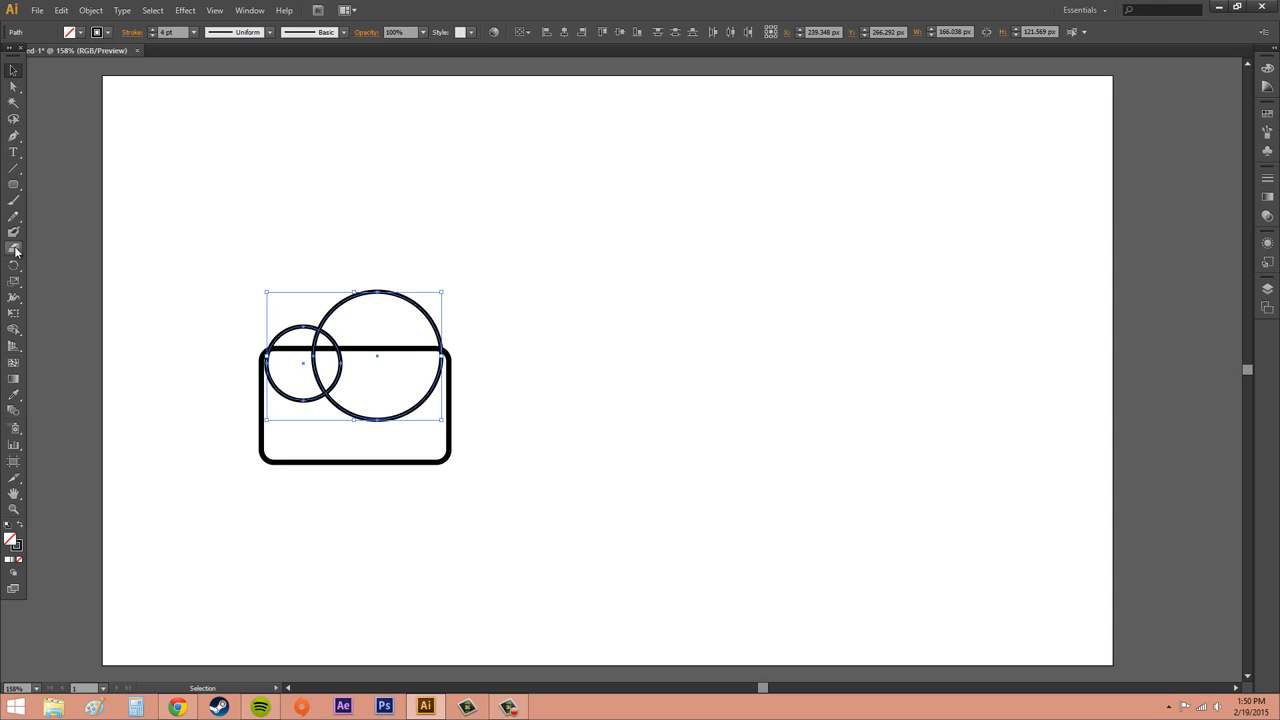
Select the rectangle and both circles and merge them into a single outline with the Shape Builder tool
mouse_move(186, 223)
left_mouse_down("shift")
mouse_move(454, 494)
mouse_move(546, 528)
left_mouse_up("shift")
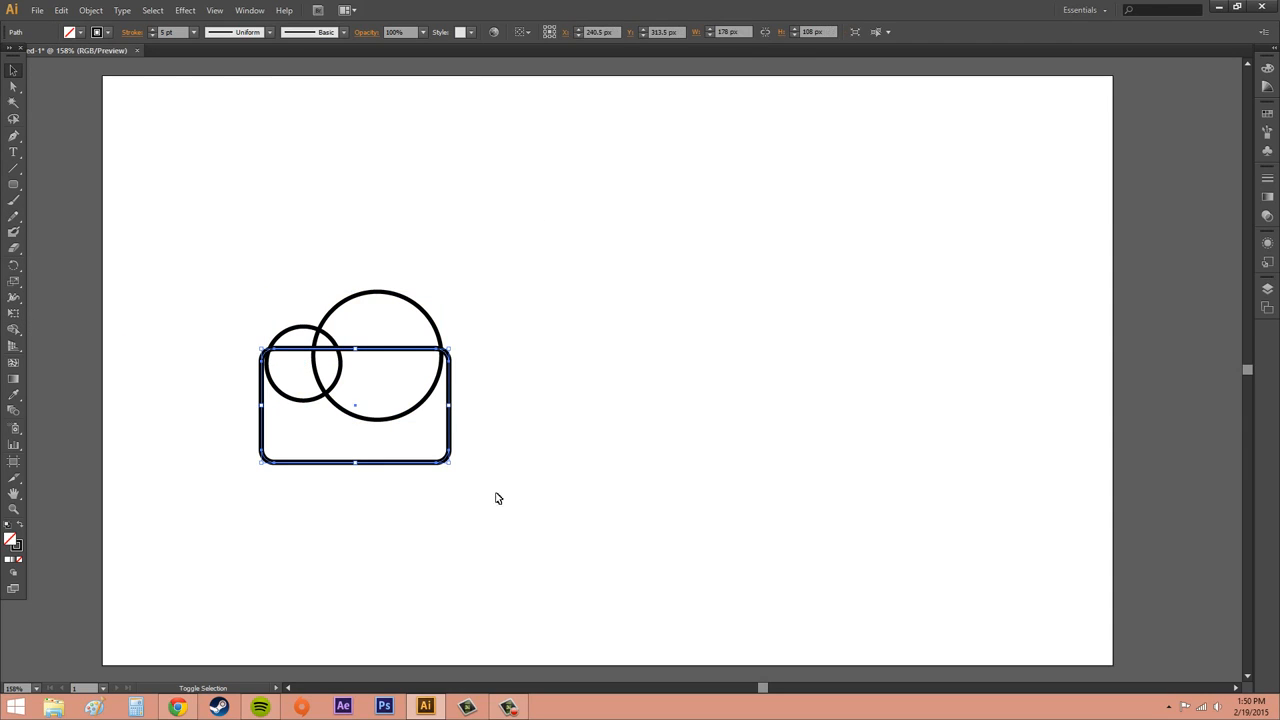
left_click(189, 240)
left_click_drag(182, 218, 499, 508)
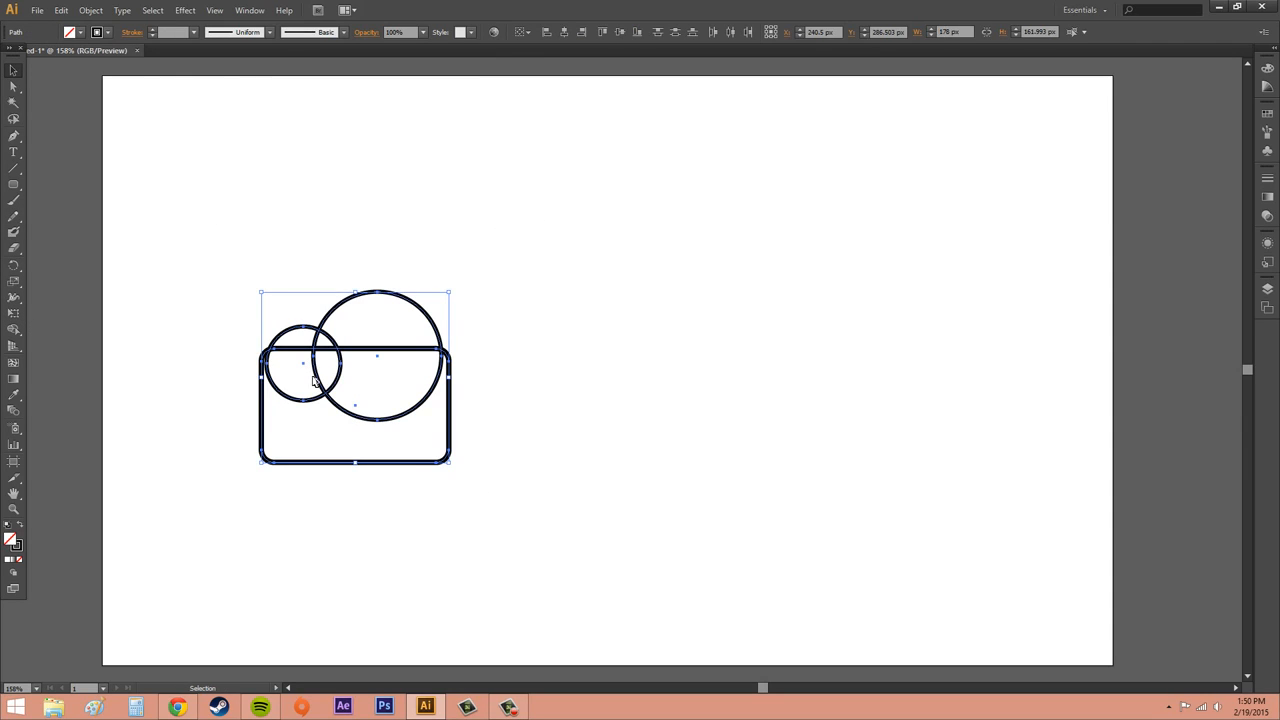
left_click(16, 331)
mouse_move(296, 437)
left_mouse_down()
mouse_move(294, 400)
mouse_move(362, 401)
mouse_move(354, 387)
mouse_move(330, 389)
mouse_move(391, 337)
mouse_move(360, 365)
mouse_move(371, 360)
mouse_move(357, 343)
mouse_move(333, 349)
mouse_move(363, 356)
mouse_move(348, 362)
left_mouse_up()
left_click(343, 363, "alt")
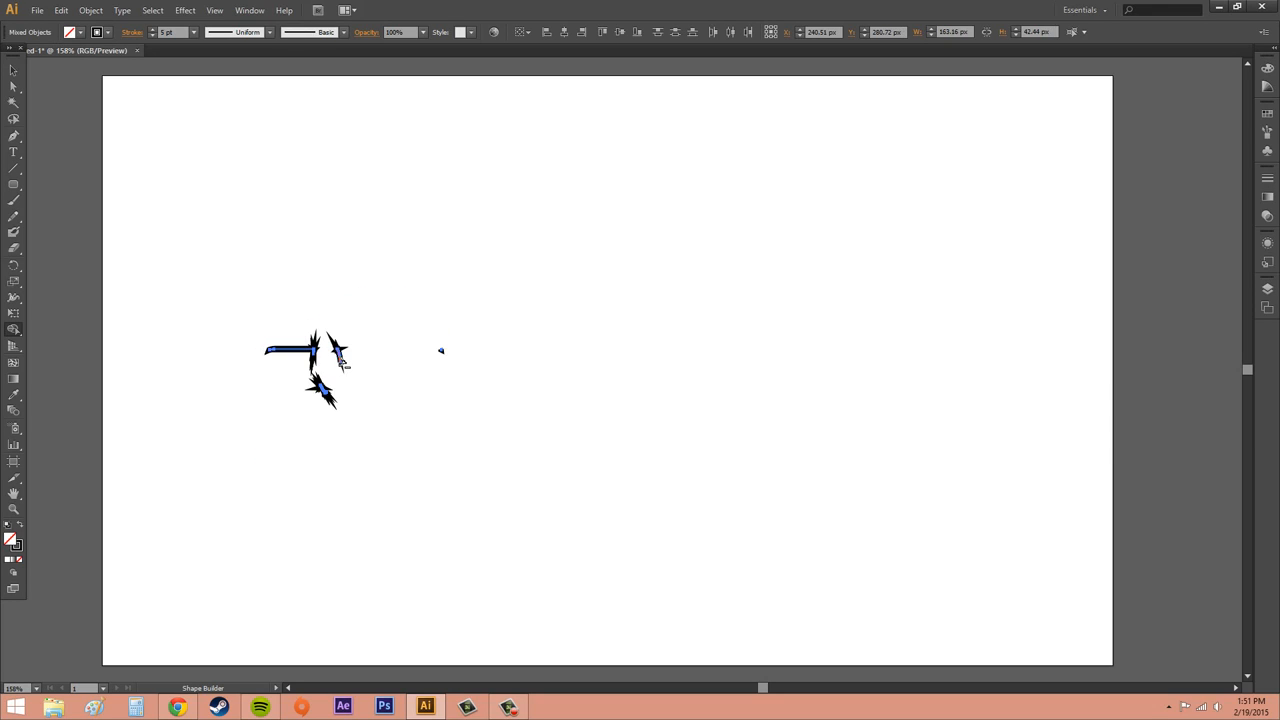
key("ctrl+z")
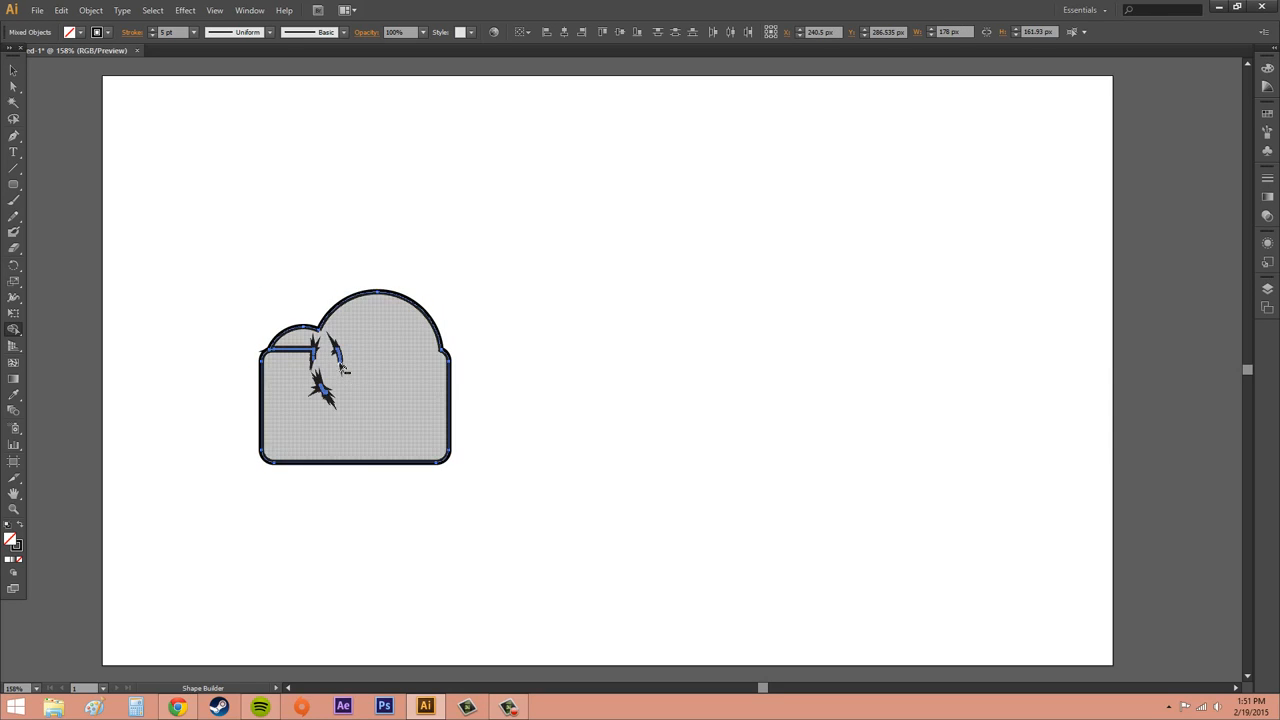
left_click_drag(295, 368, 303, 345)
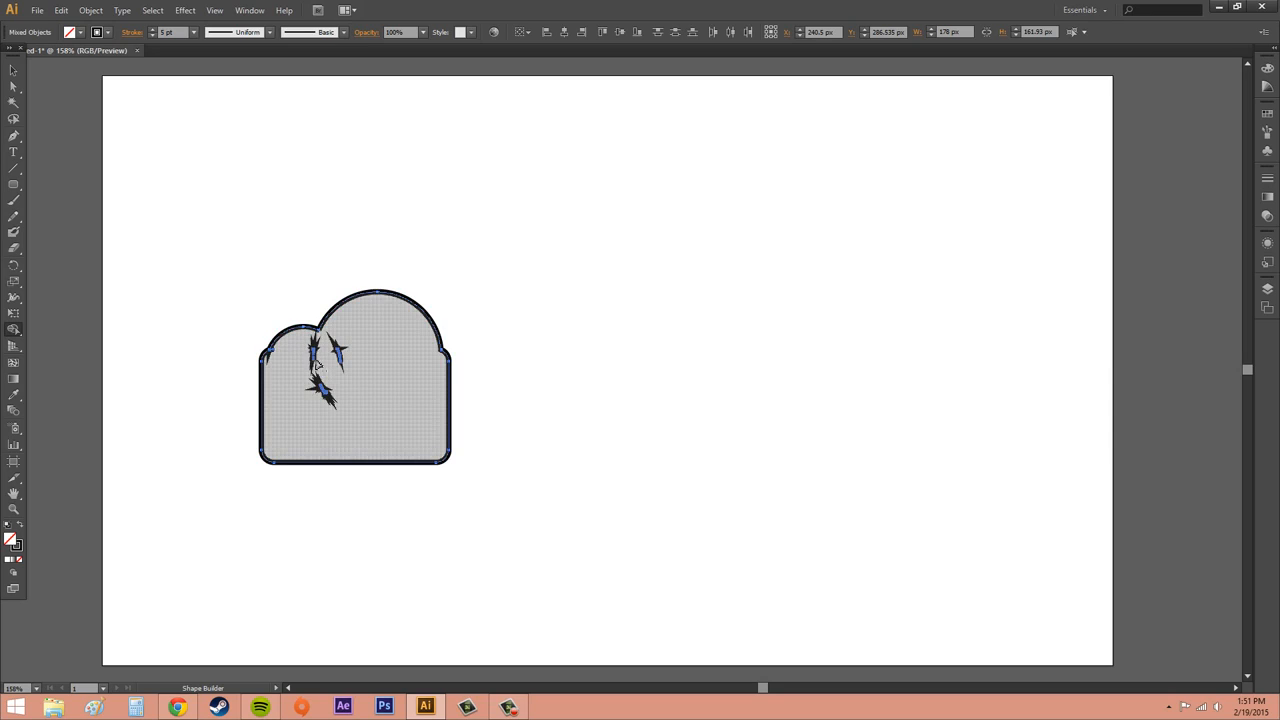
Try to select and delete the stray fragments left along the merged outline
left_click(13, 70)
left_click_drag(390, 423, 304, 346)
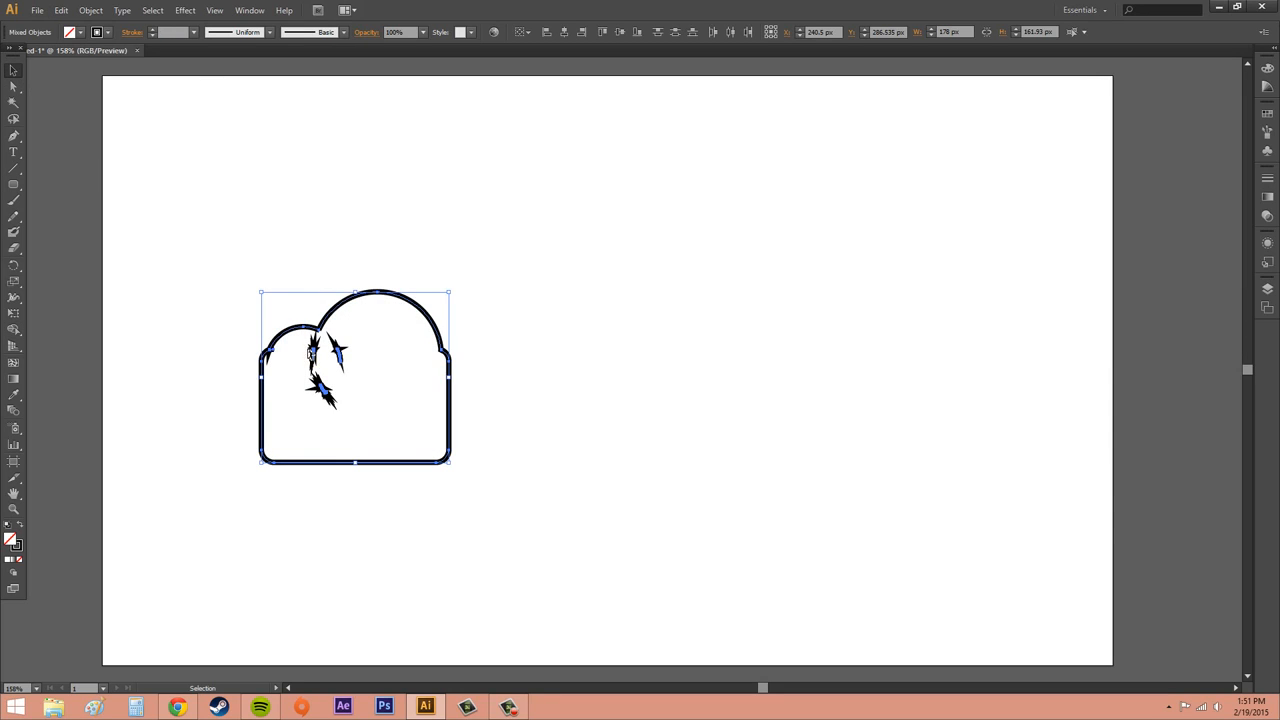
left_click(311, 354)
left_click(314, 356)
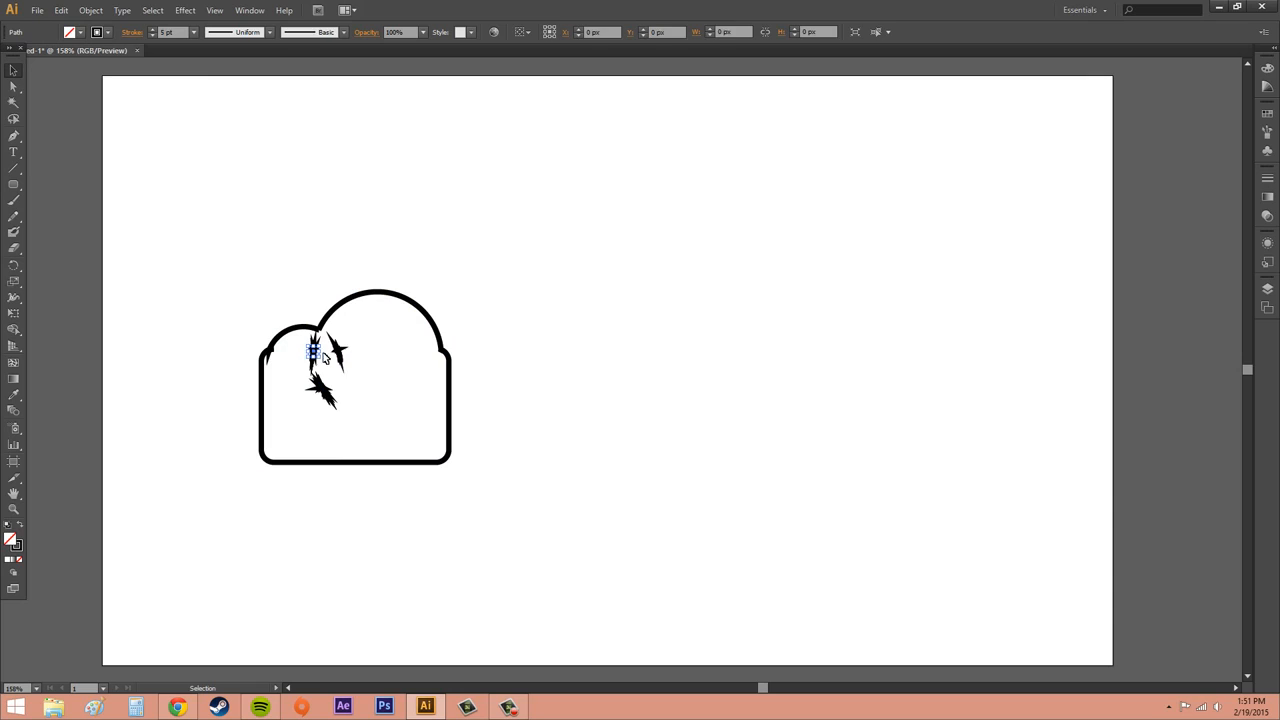
left_click(383, 363)
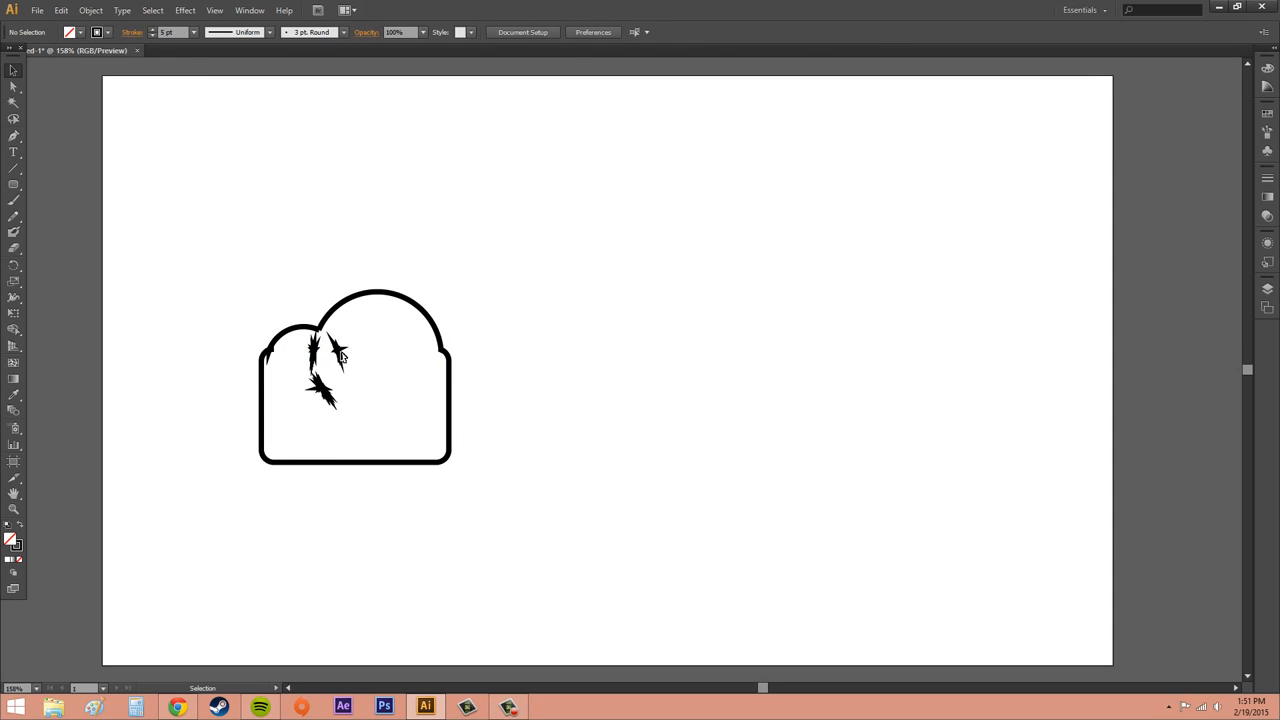
double_click(341, 352)
left_click(340, 352)
key("Delete")
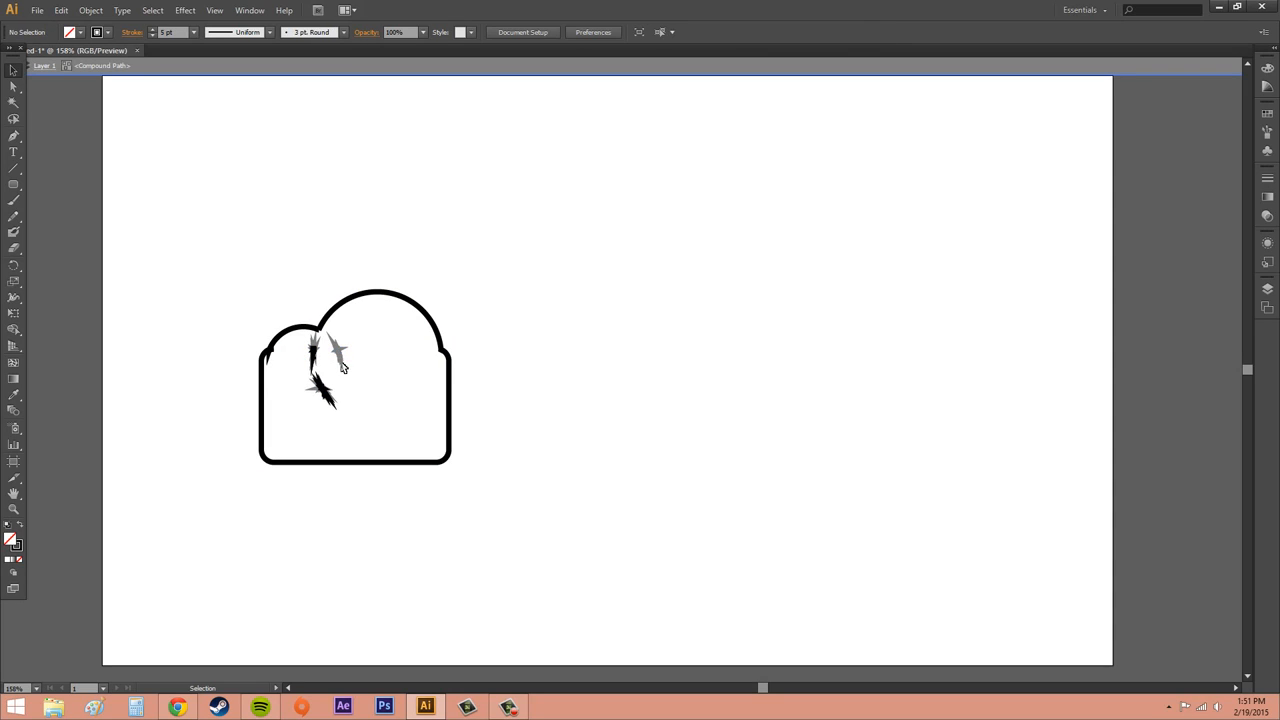
left_click_drag(367, 334, 313, 418)
left_click(251, 72)
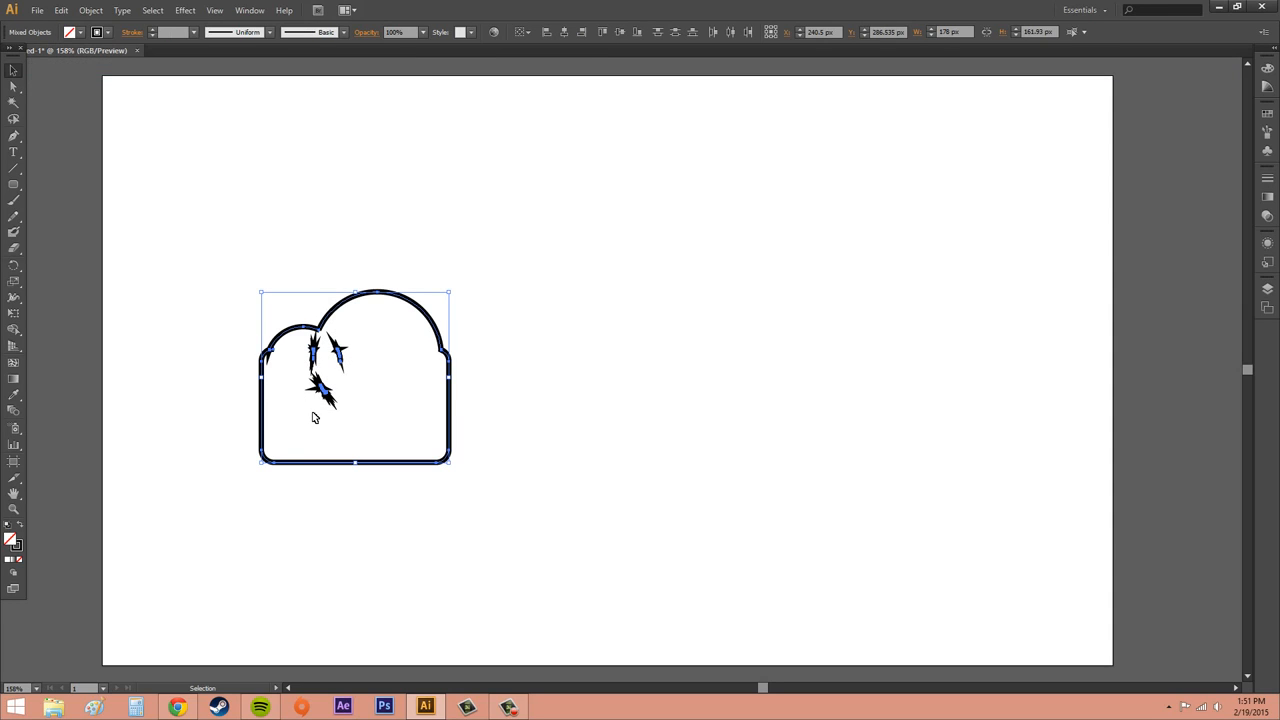
Delete the merged outline and the leftover fragments, then undo both deletions
key("Delete")
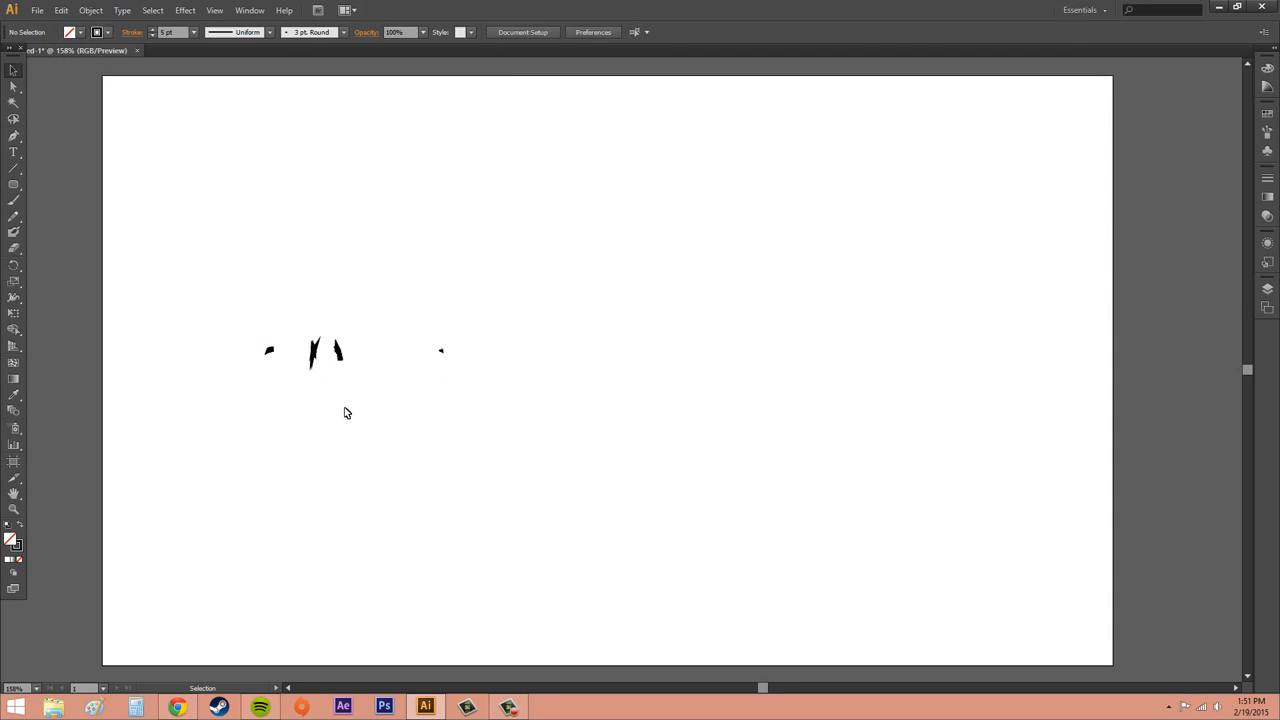
left_click_drag(258, 283, 519, 429)
key("Delete")
key("ctrl+z")
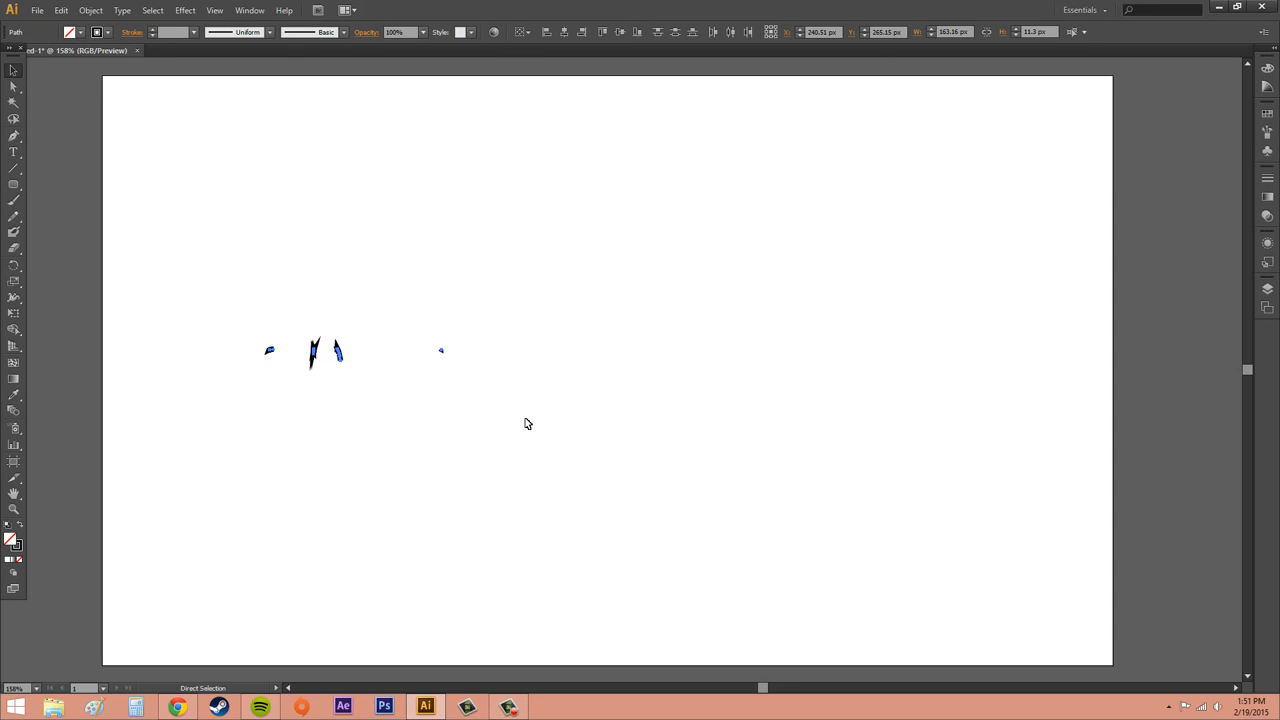
key("ctrl+z")
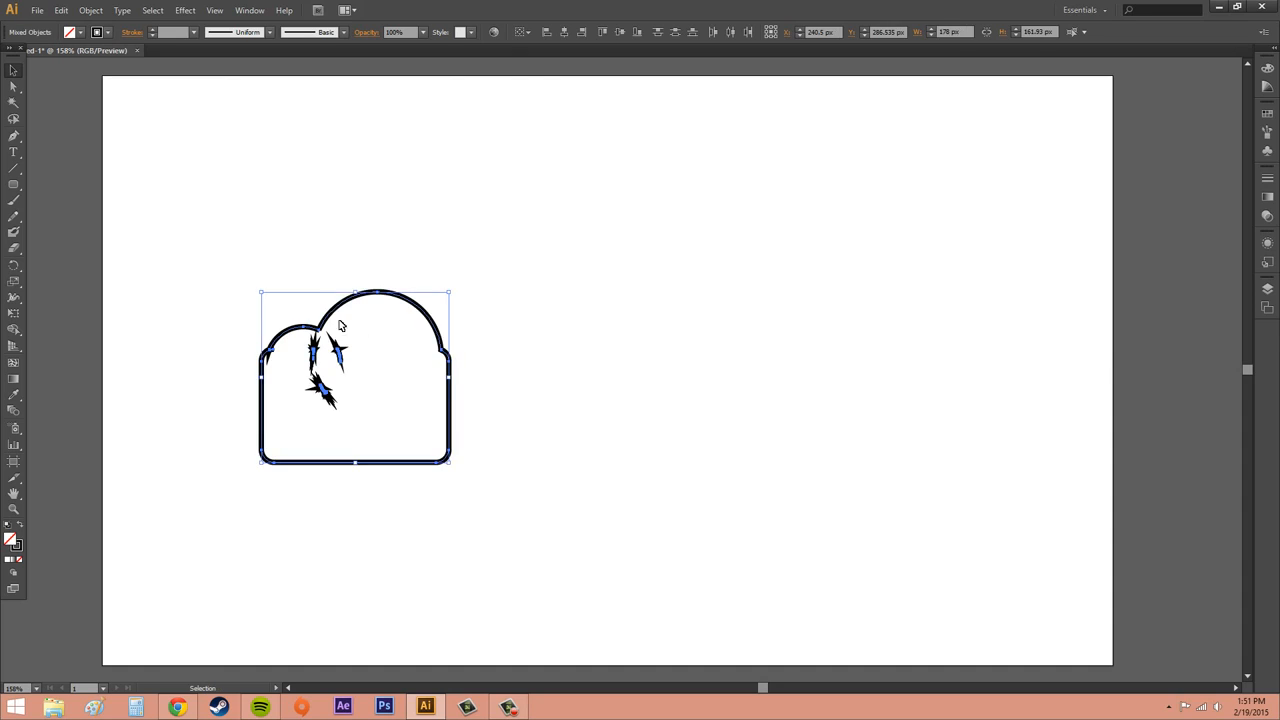
Move the merged outline to the right, away from the stray fragments it leaves behind
left_click(532, 387)
left_click_drag(450, 399, 788, 362)
left_click(871, 389)
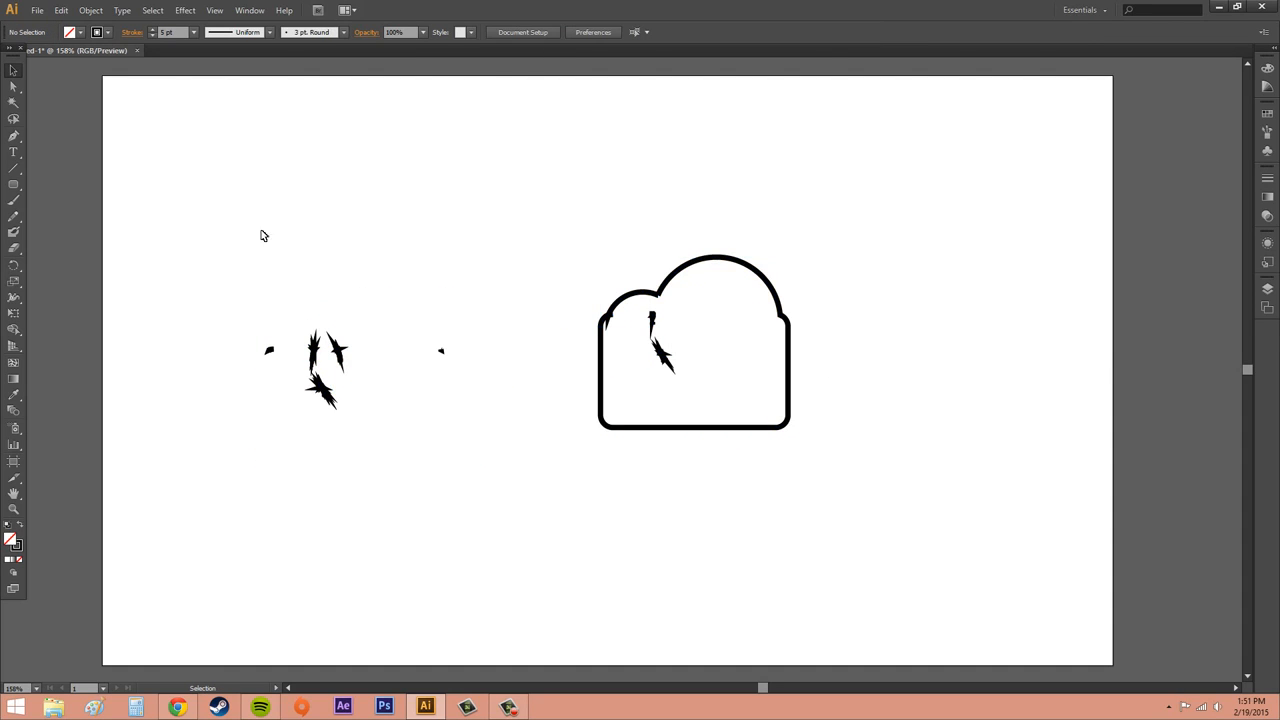
Marquee-select the stray fragments left at the original position and delete them
left_click_drag(214, 226, 480, 449)
key("Delete")
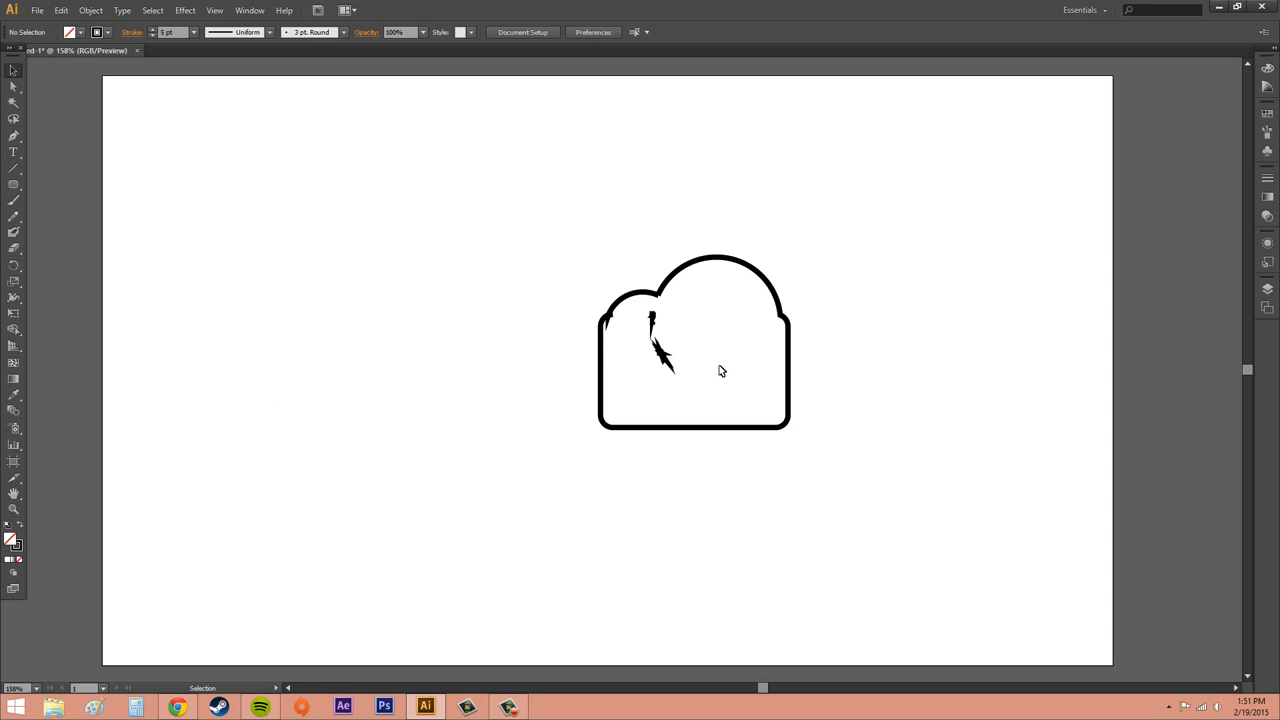
Select the merged outline with its remaining inner fragments and delete it, clearing the artboard
left_click(670, 354)
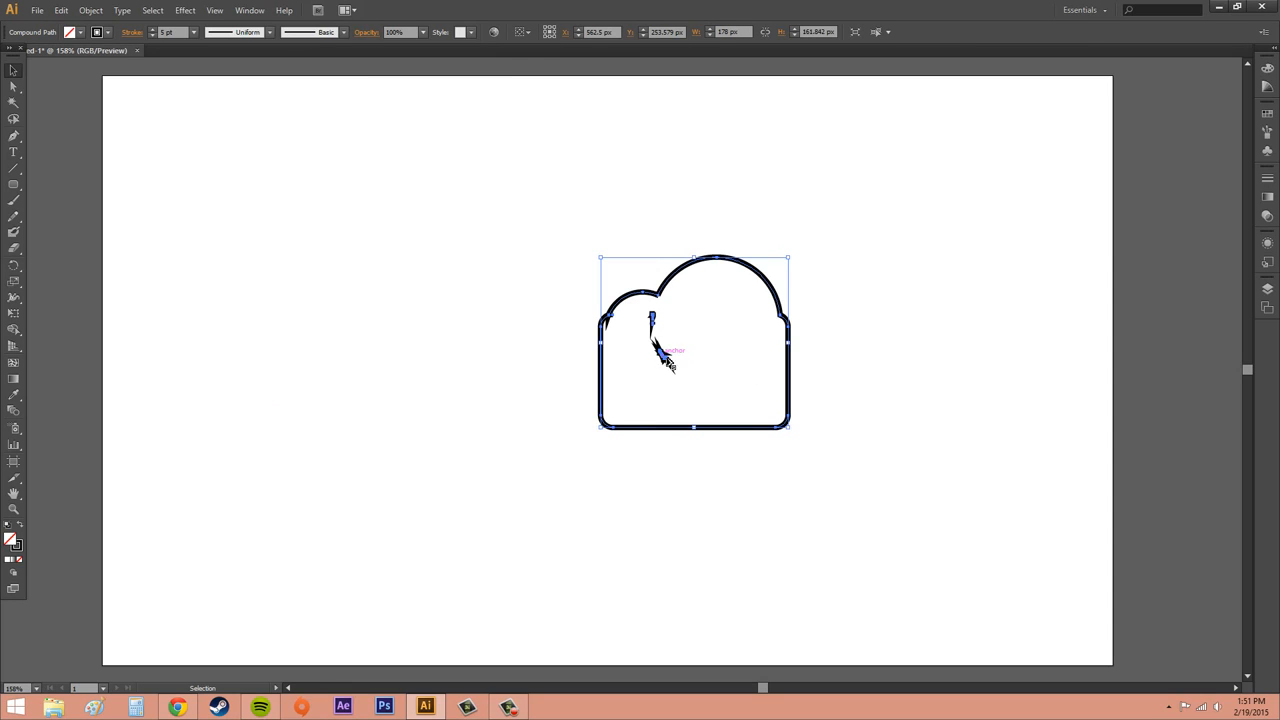
left_click(731, 346)
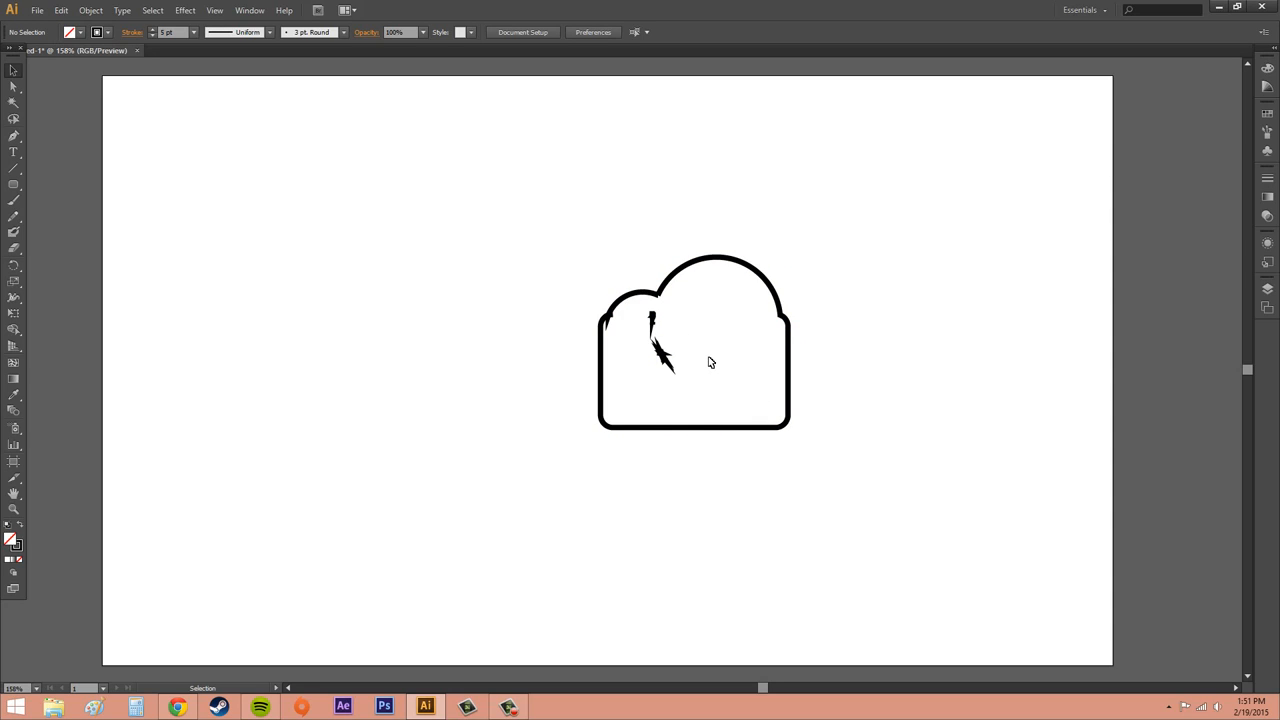
left_click_drag(480, 197, 838, 490)
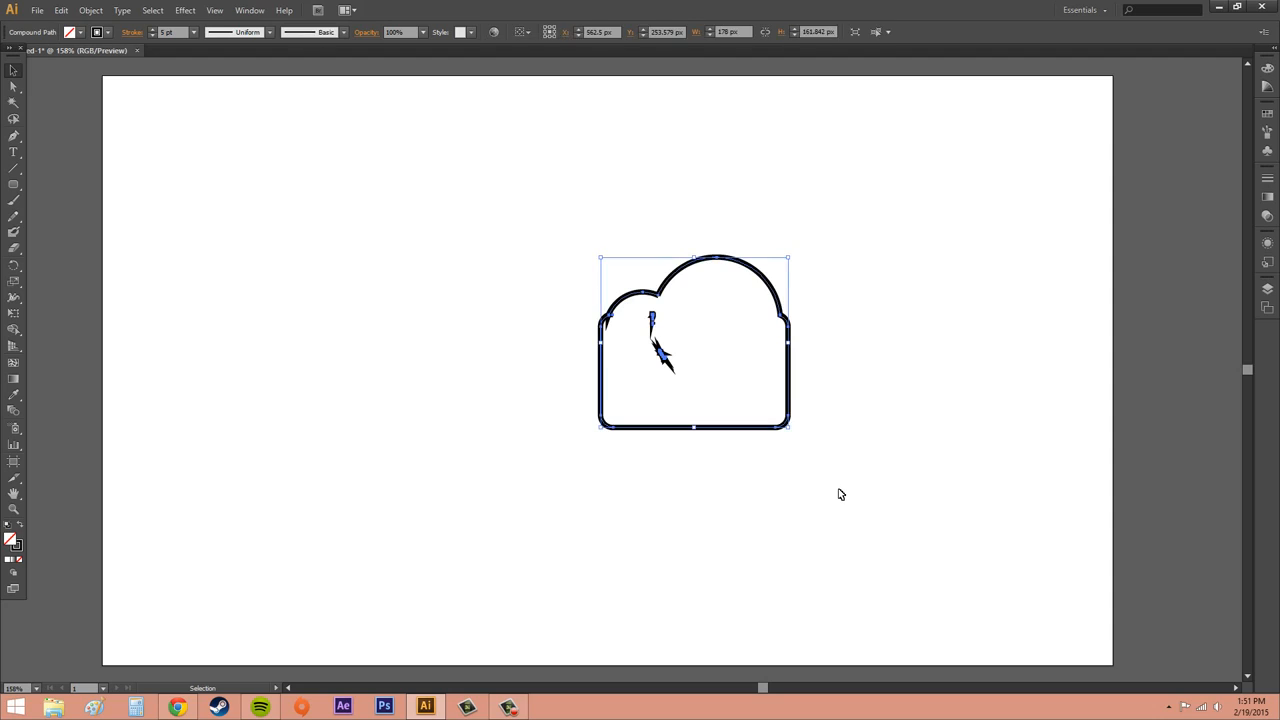
key("Delete")
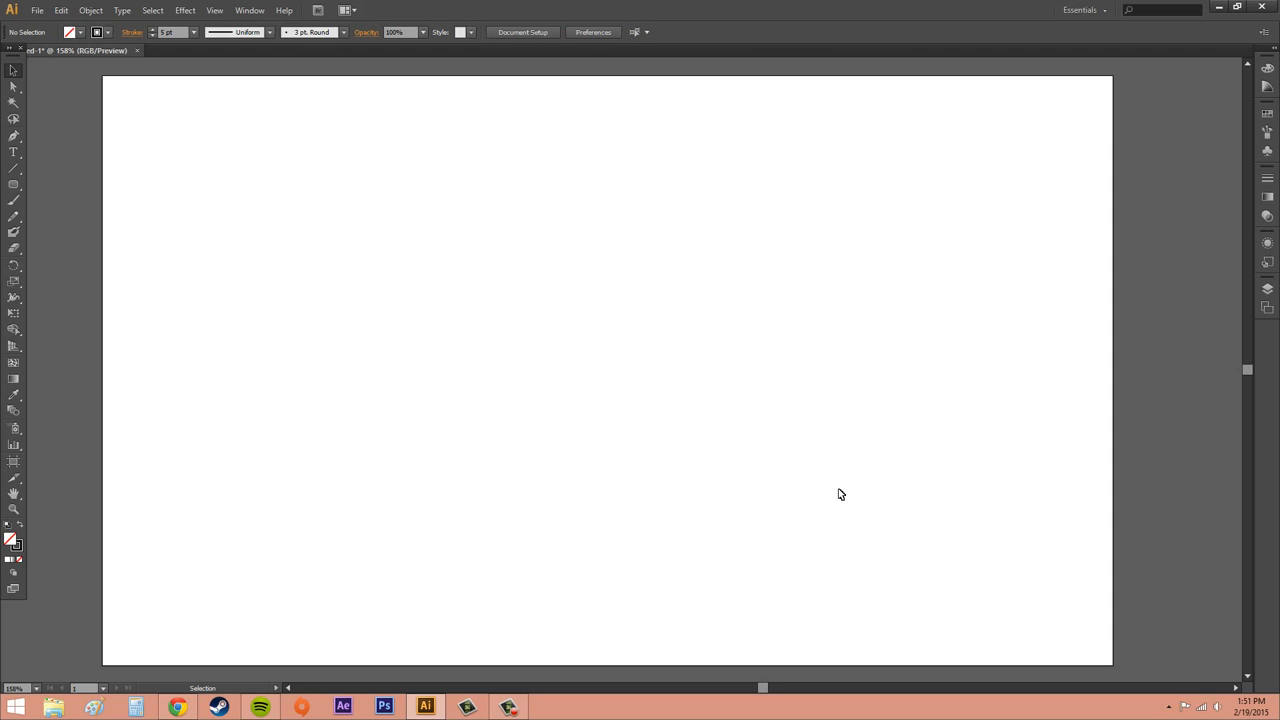